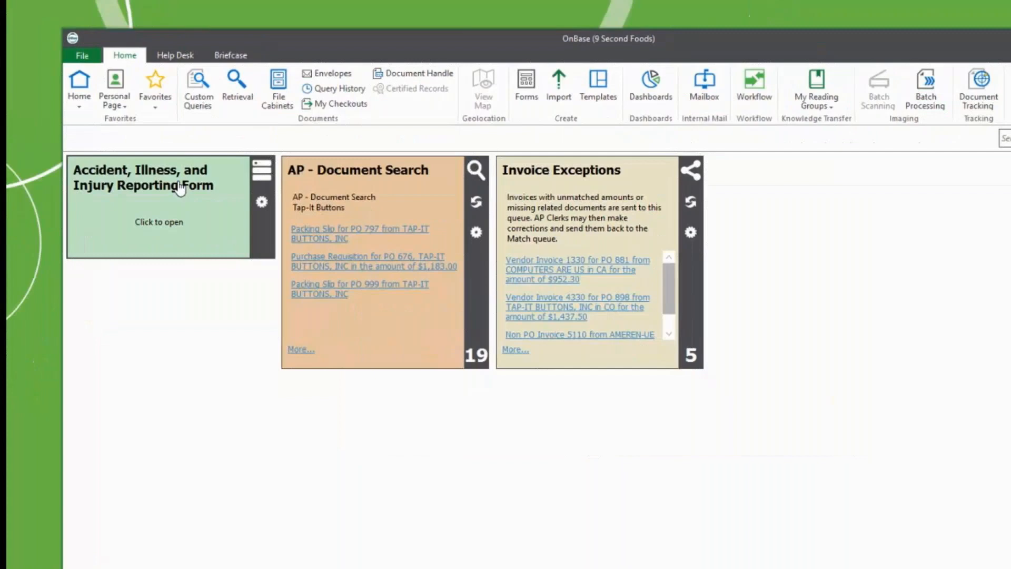
Step: Open a new Accident, Illness, and Injury Reporting Form with employee details and the 05/23/2018 report date prefilled
click(228, 237)
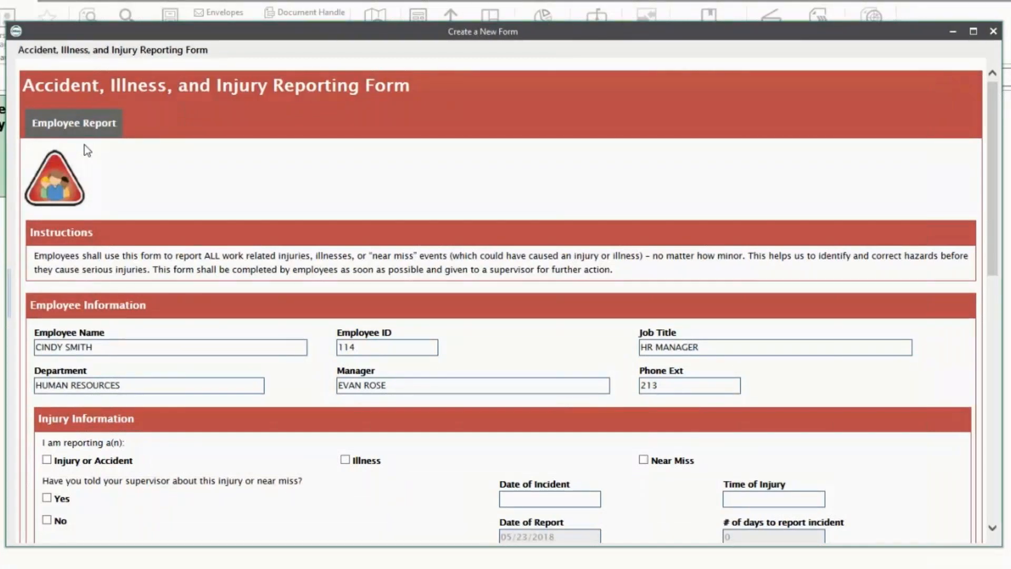
Step: Set the report type to Near Miss, leaving Injury or Accident unchecked
scroll(87, 151, down, 2)
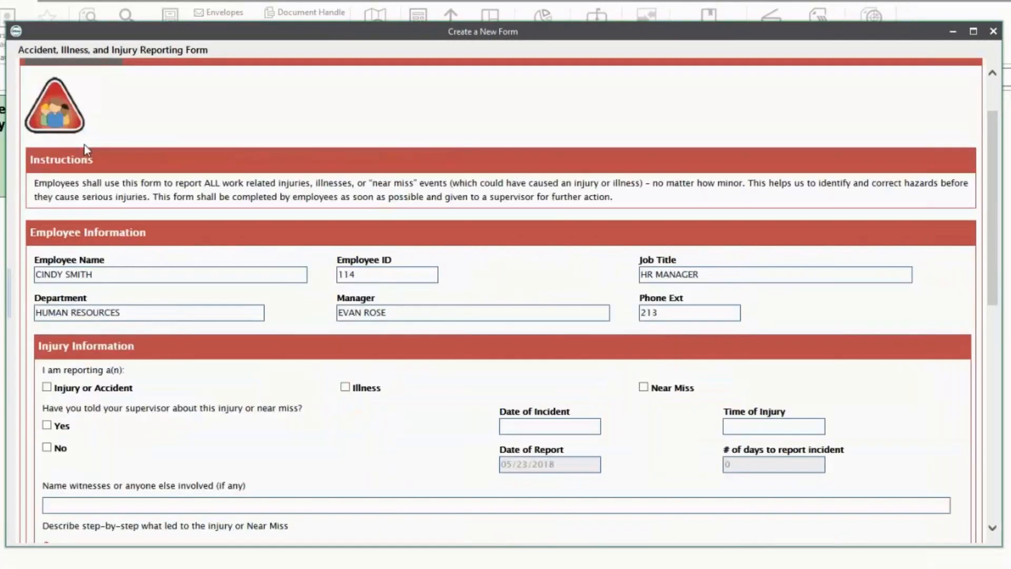
scroll(87, 151, down, 2)
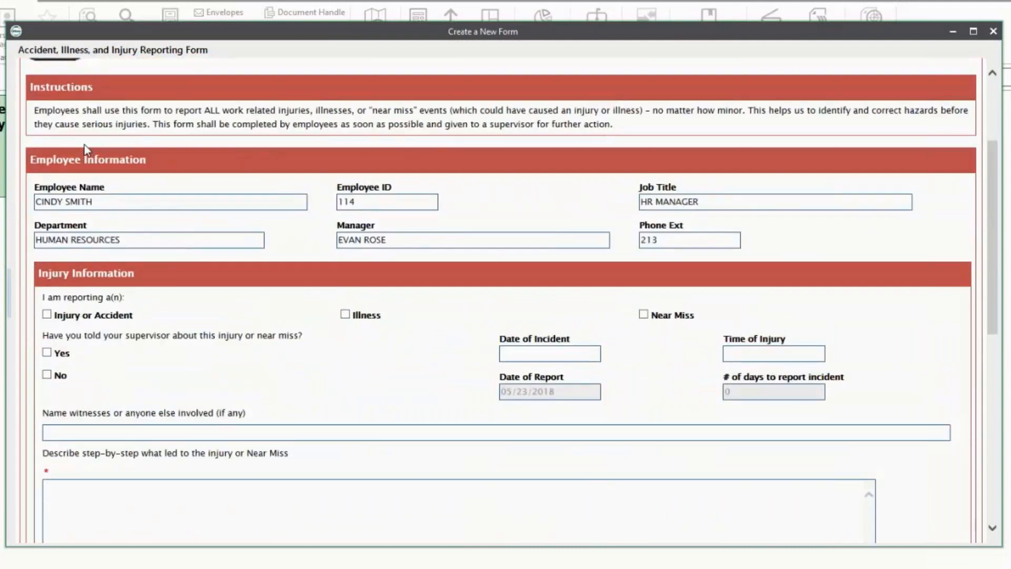
click(47, 315)
scroll(129, 343, down, 4)
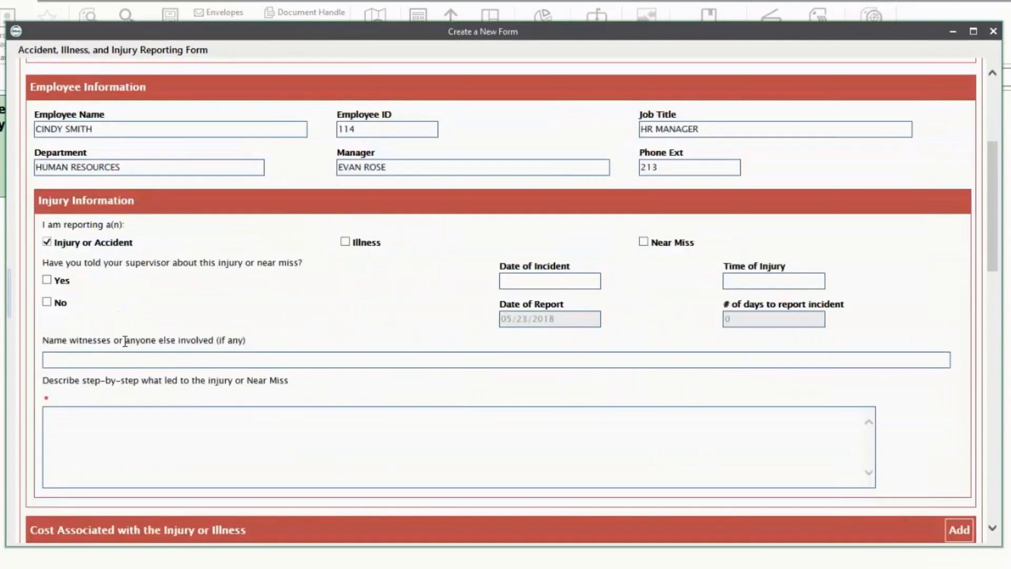
scroll(129, 343, down, 12)
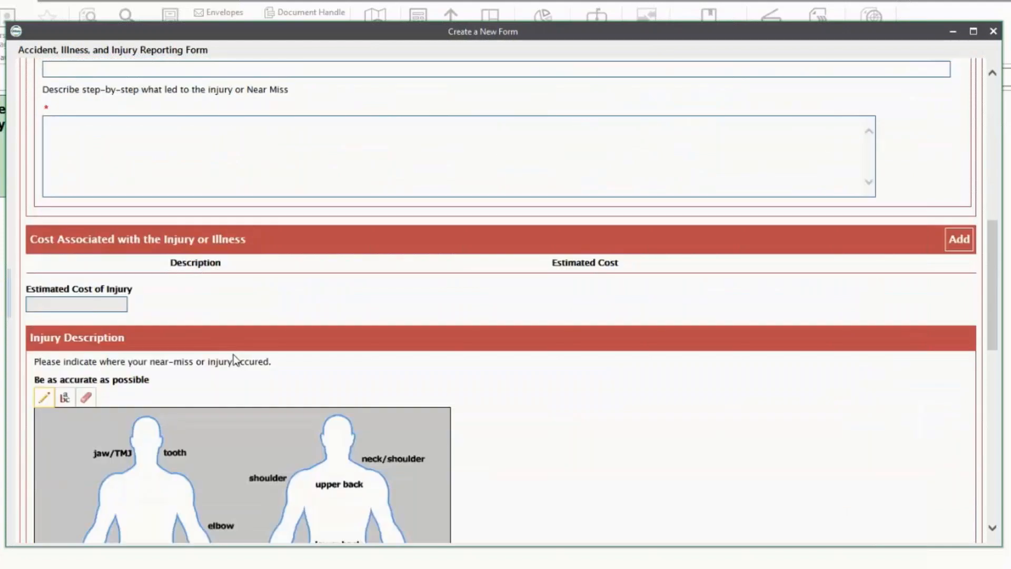
scroll(521, 386, up, 6)
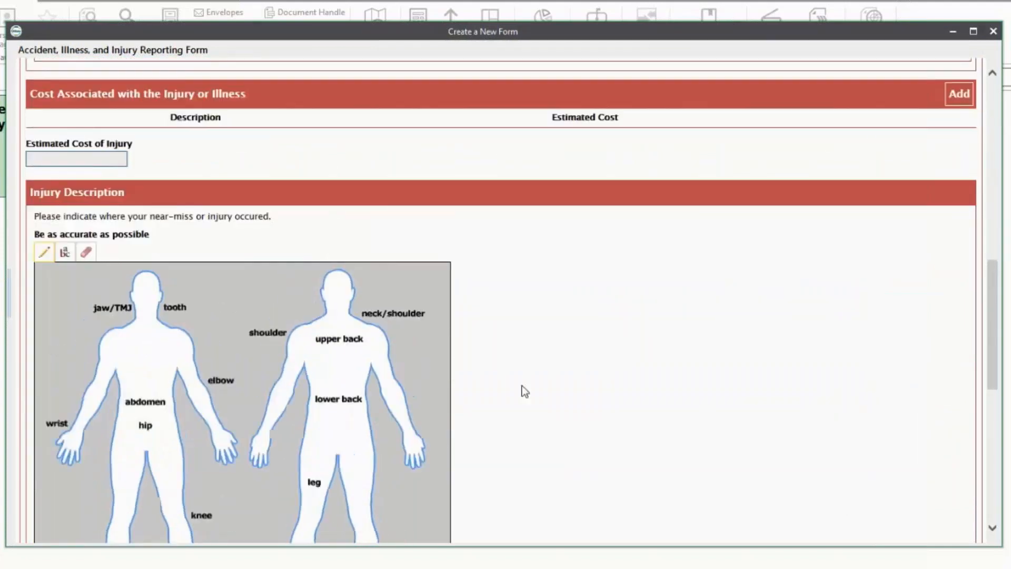
scroll(523, 386, up, 6)
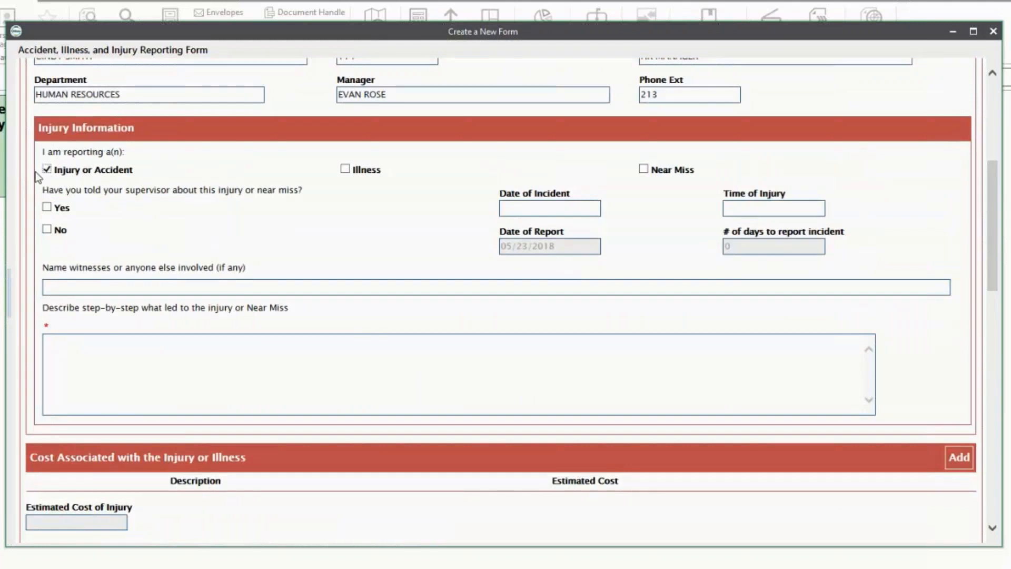
click(47, 170)
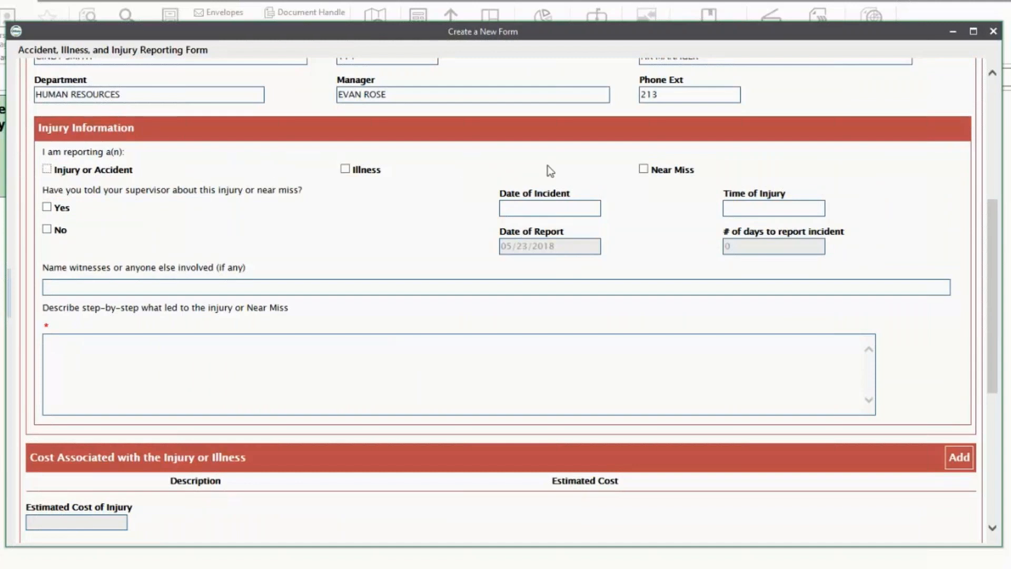
click(643, 169)
scroll(669, 285, down, 1)
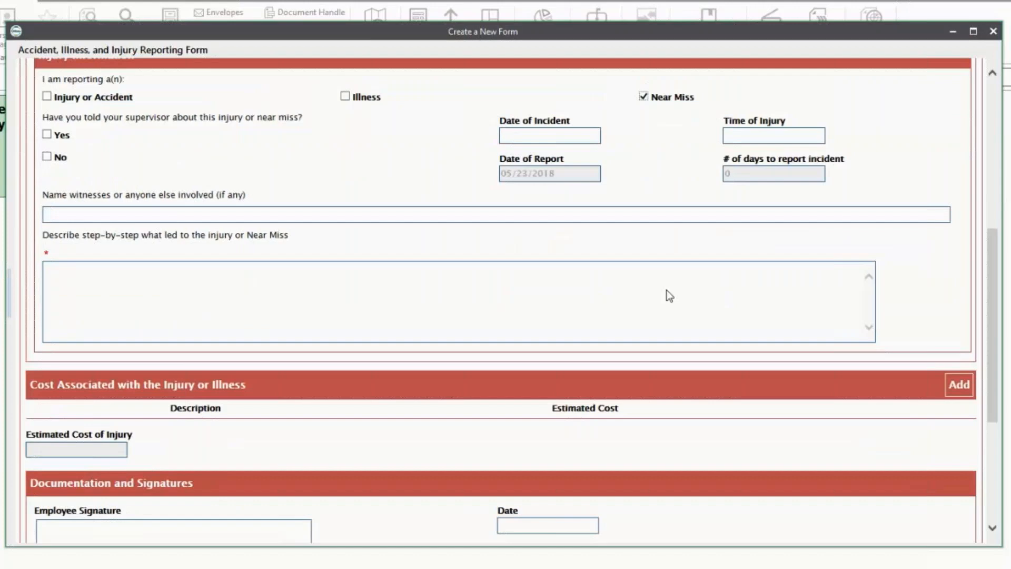
scroll(663, 295, down, 3)
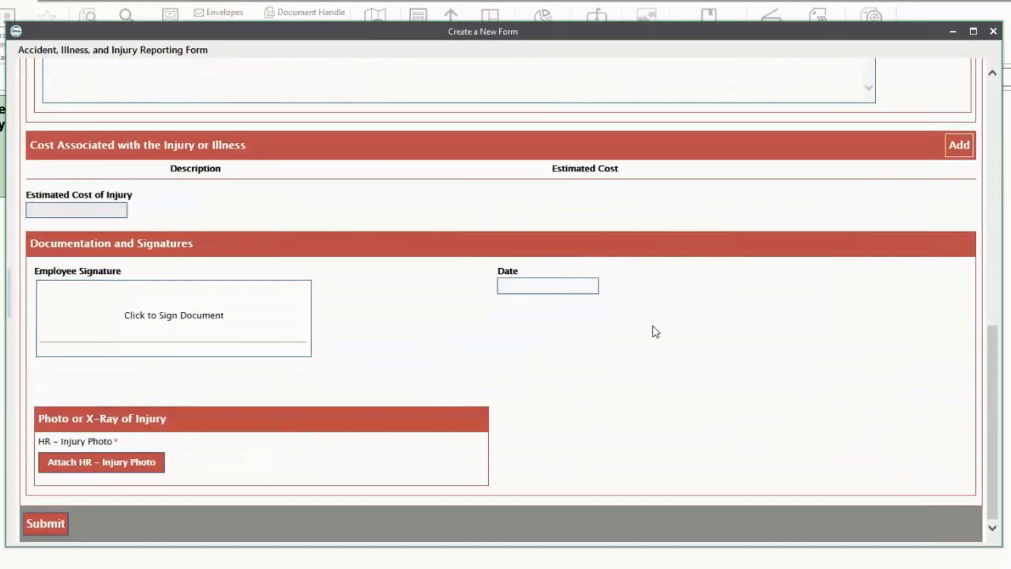
scroll(655, 331, up, 1)
scroll(654, 332, up, 5)
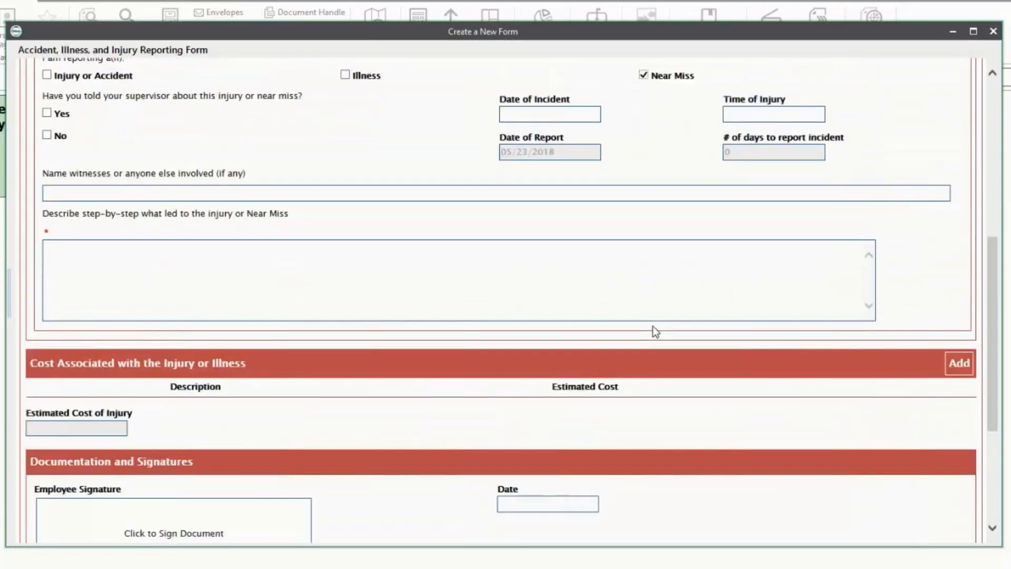
scroll(616, 327, up, 1)
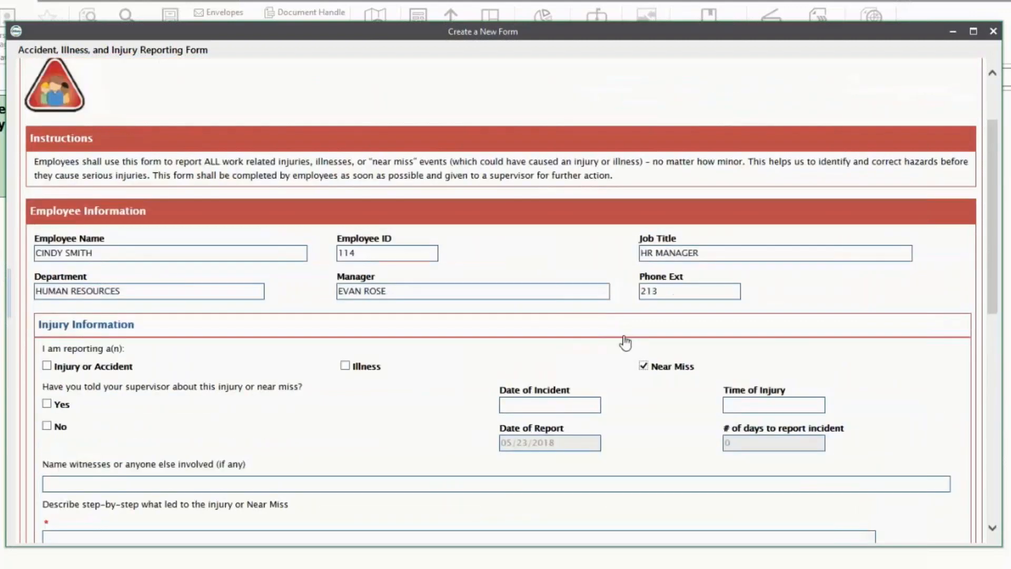
Step: Mark Injury or Accident, supervisor told Yes, and incident date May 21, 2018
click(47, 366)
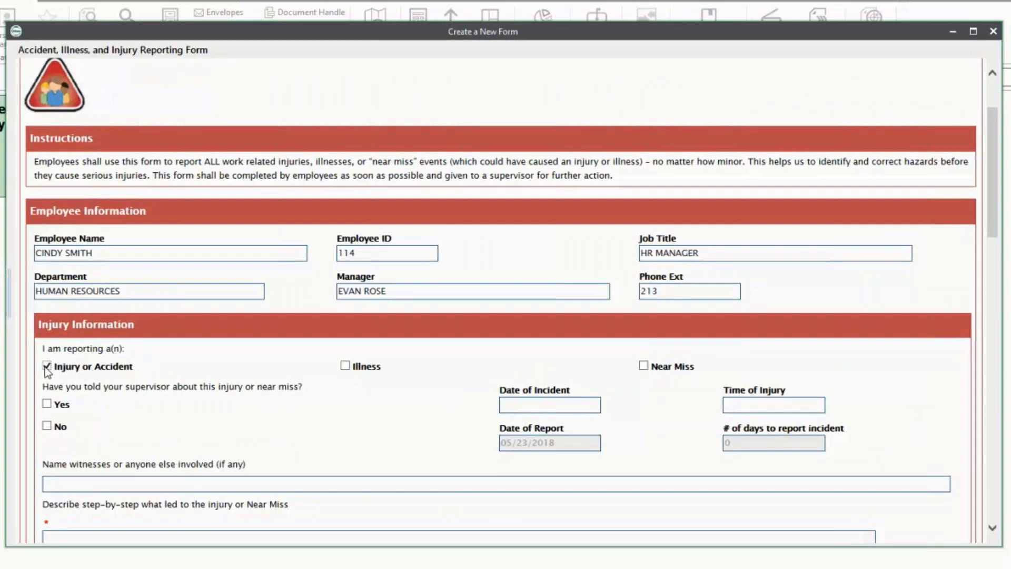
click(48, 404)
click(552, 405)
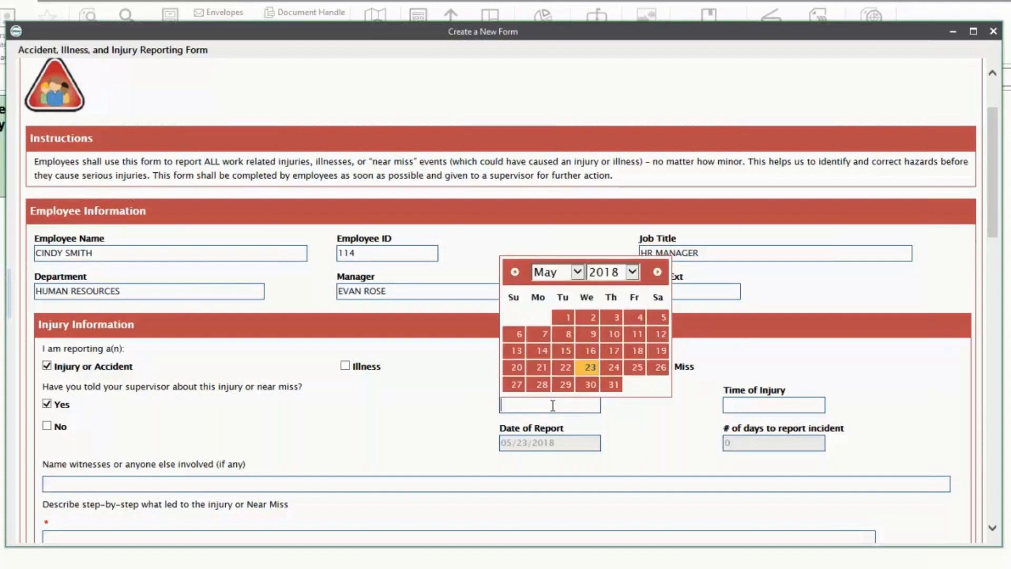
click(541, 368)
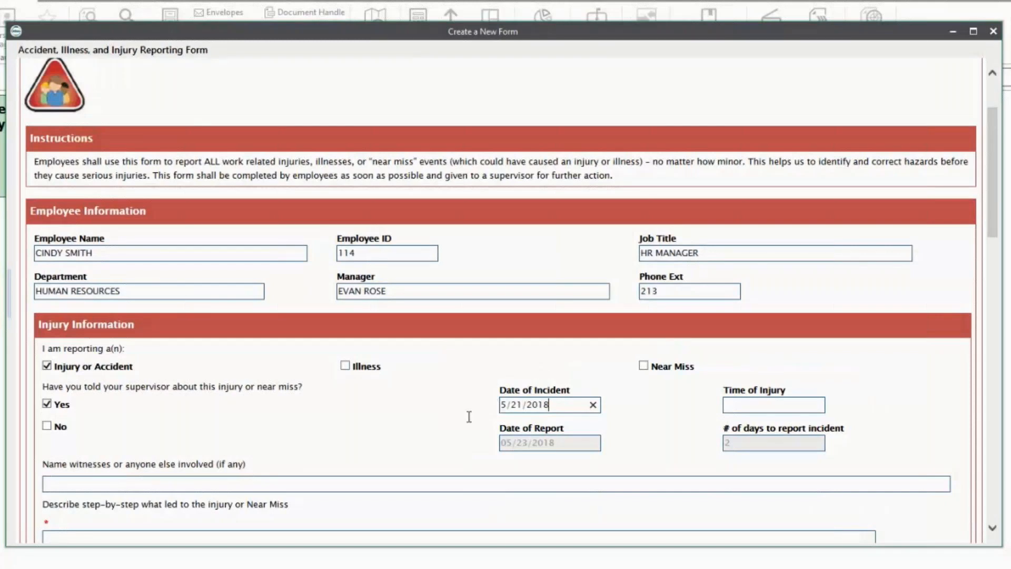
scroll(463, 420, down, 5)
scroll(464, 421, down, 6)
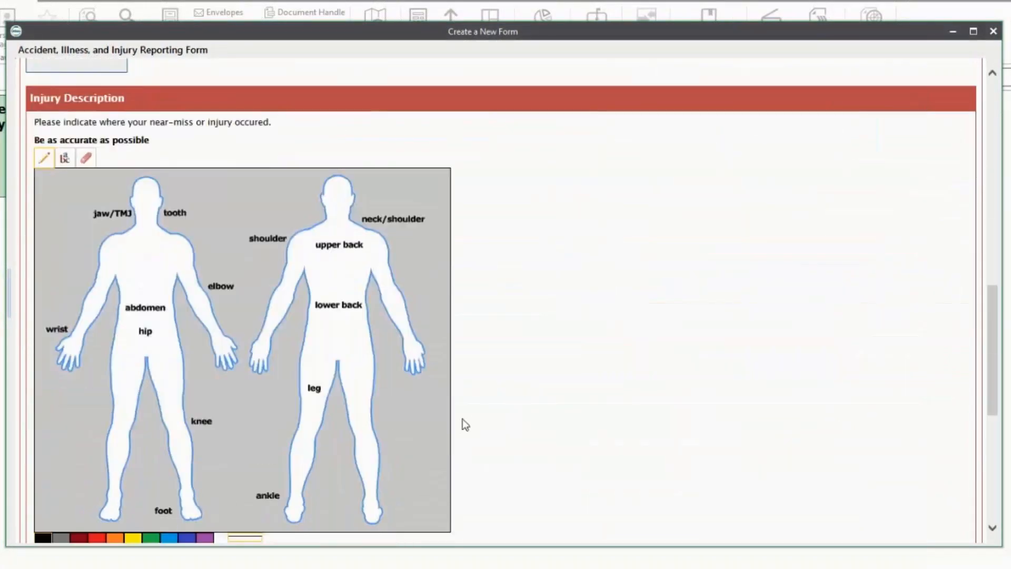
scroll(463, 421, down, 7)
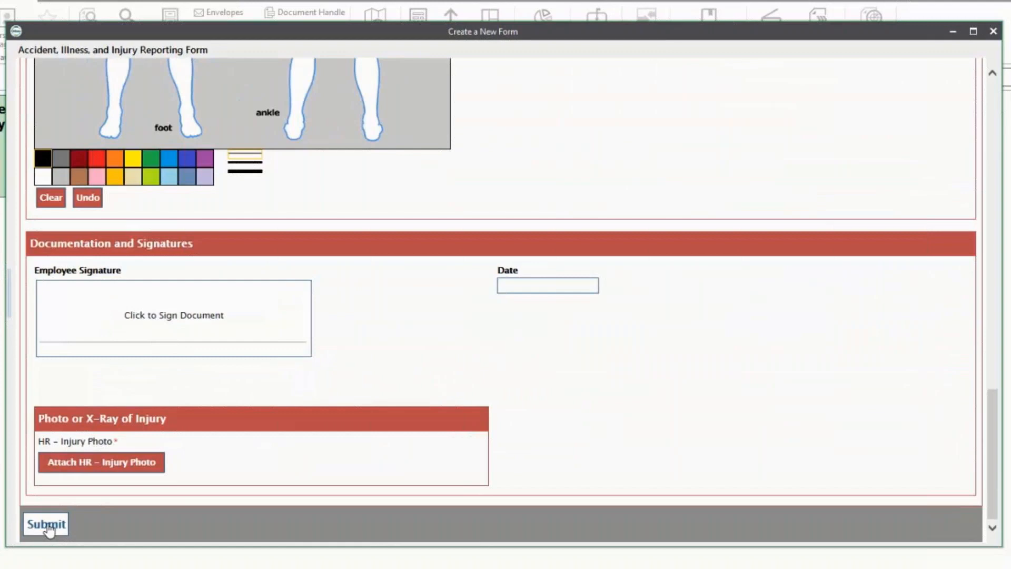
Step: Try submitting the form and dismiss the 'One or more fields are invalid' warning
click(46, 525)
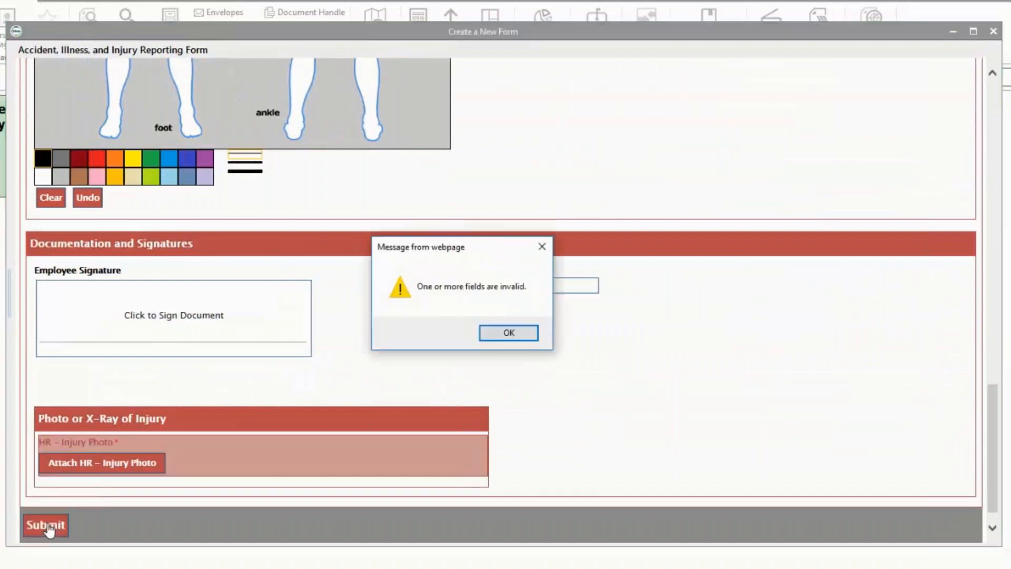
click(487, 337)
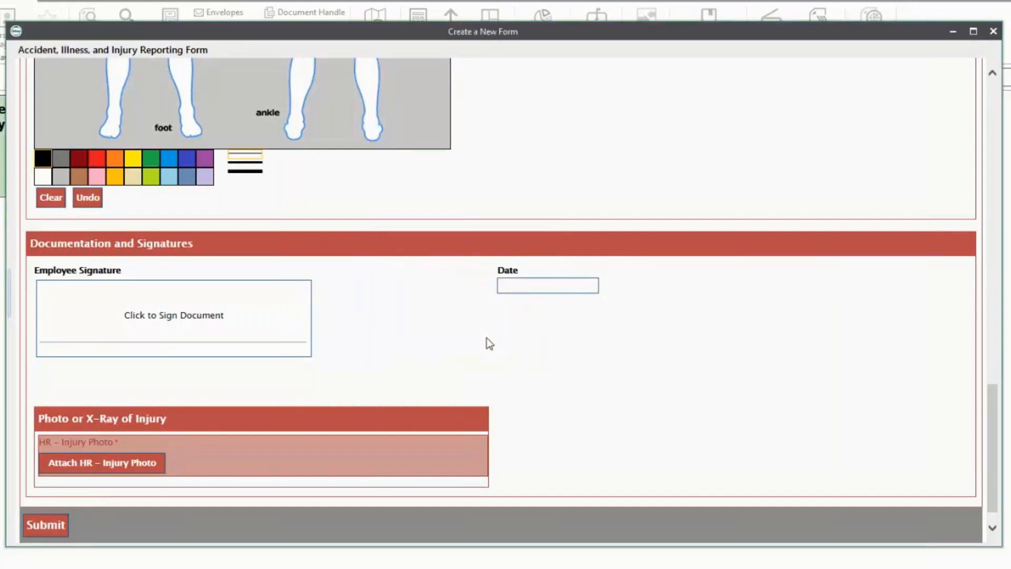
scroll(490, 343, up, 12)
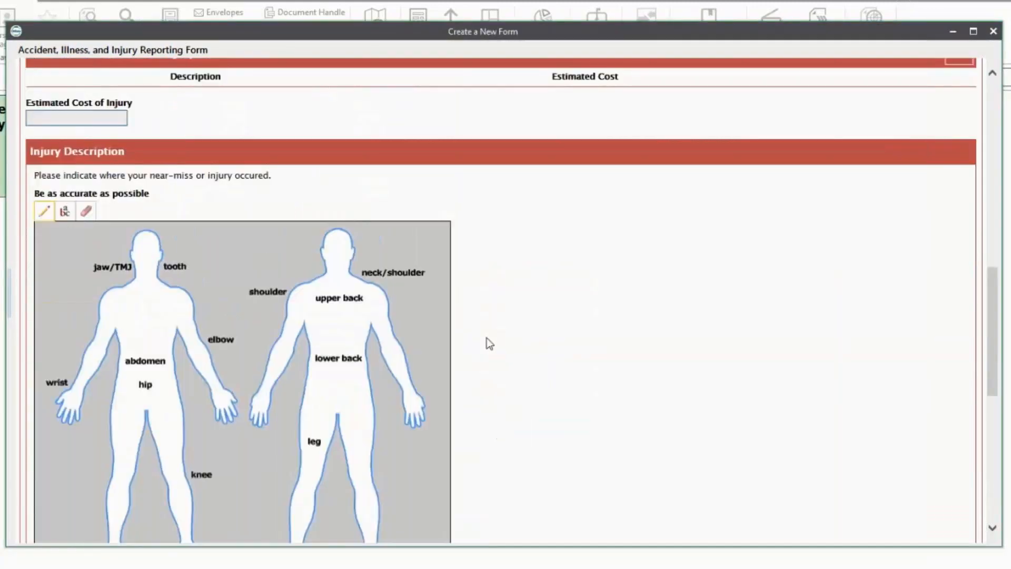
scroll(490, 344, up, 3)
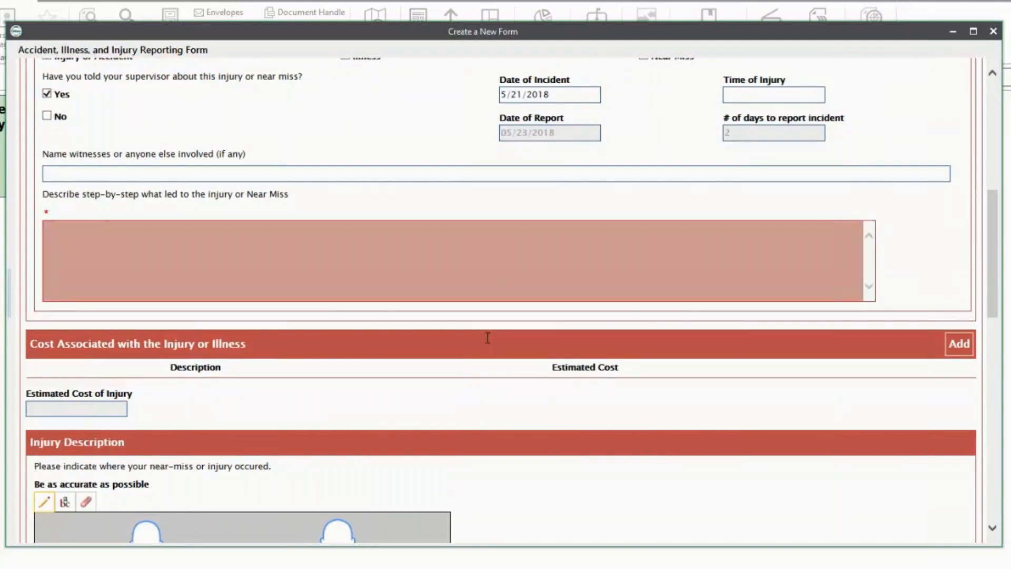
Step: Describe step by step how a box of supplies, knocked over while restocking inventory, hit the employee's back
click(205, 290)
text(Knocked)
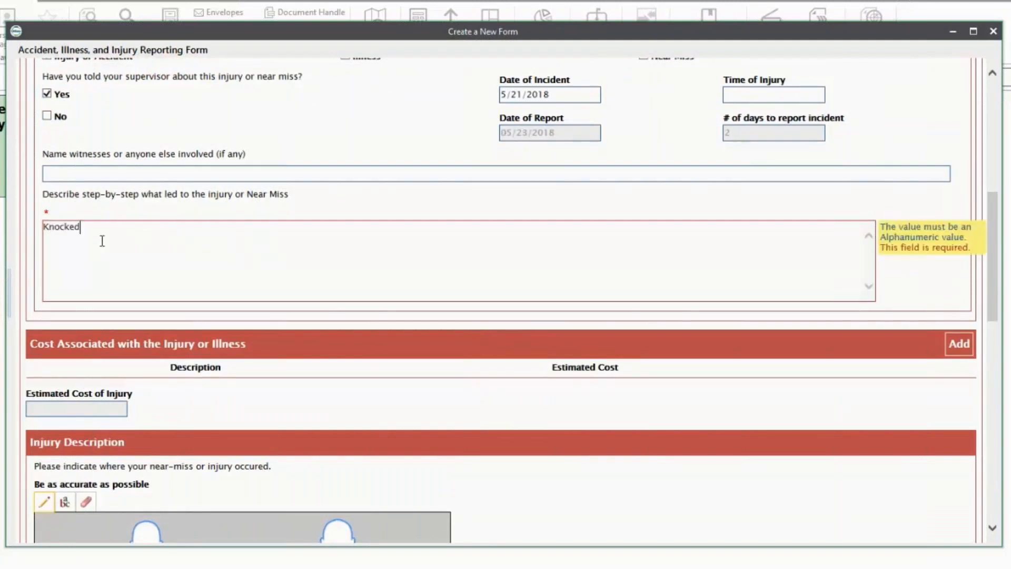
text( over a box of supplies while restocking inven)
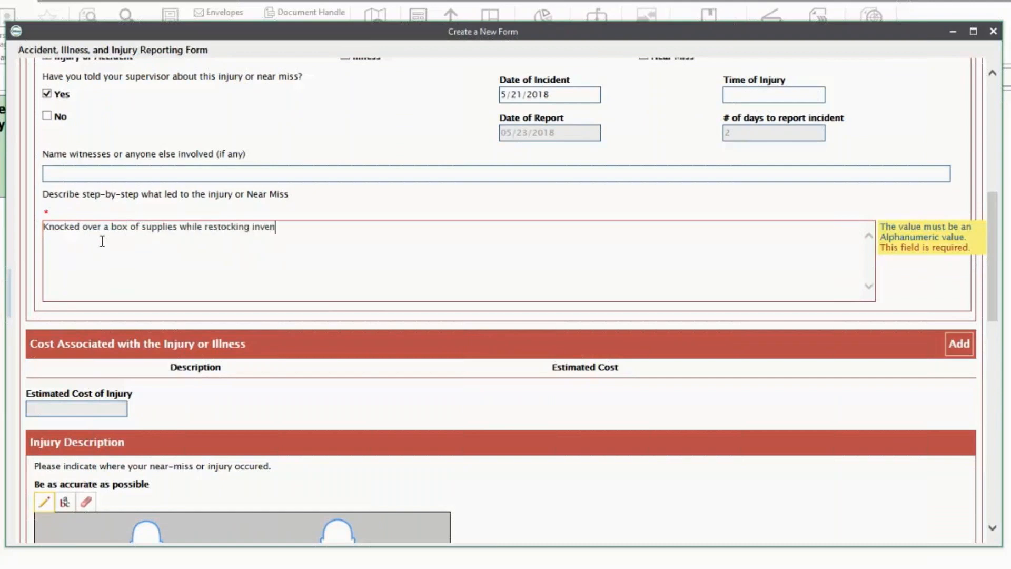
text(tory. The box hit the back of my head and m)
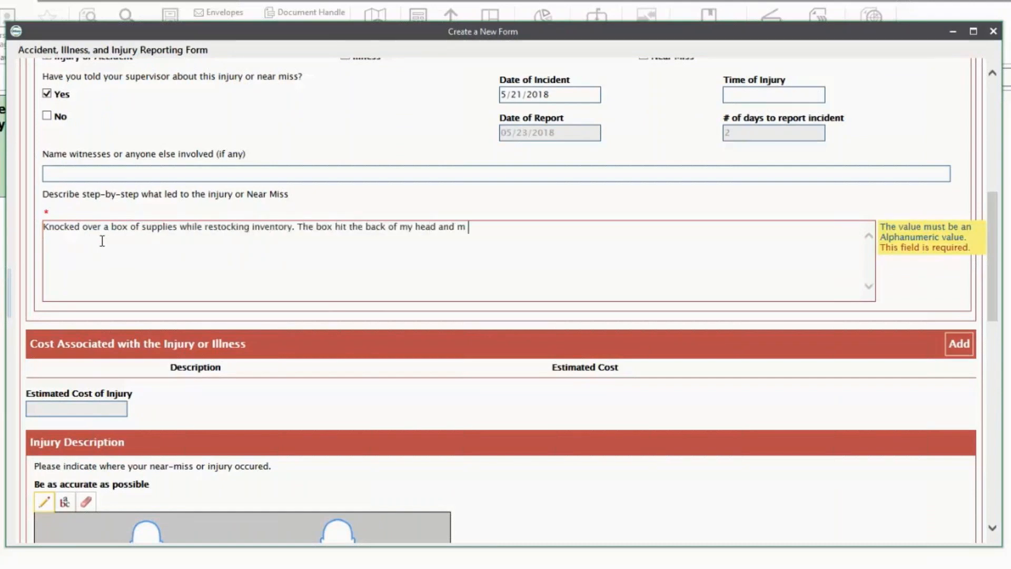
text(y upper back when I turned to avoid the falling box.)
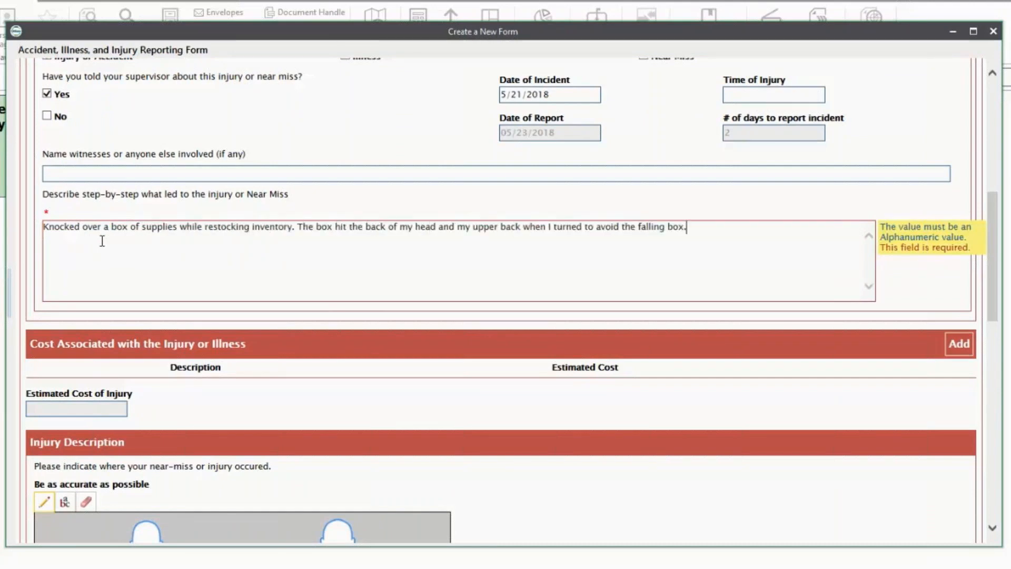
Step: Add cost lines MRI at 1000 and X-Ray at 150, totalling 1150.00
click(954, 357)
click(593, 392)
text(MRI)
key(Tab)
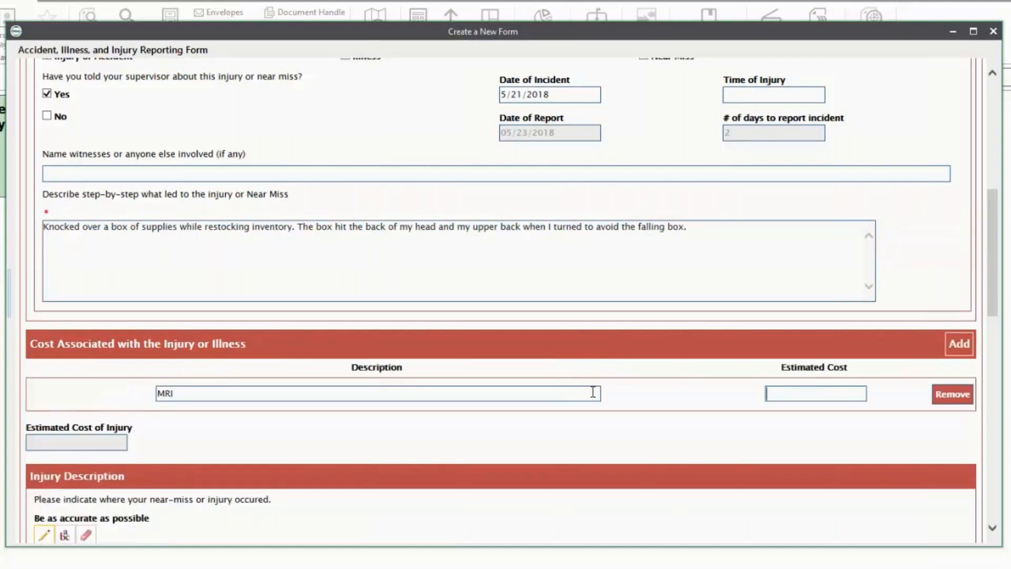
text(1000)
click(958, 344)
click(581, 430)
text(X-Ray)
click(823, 427)
text(150)
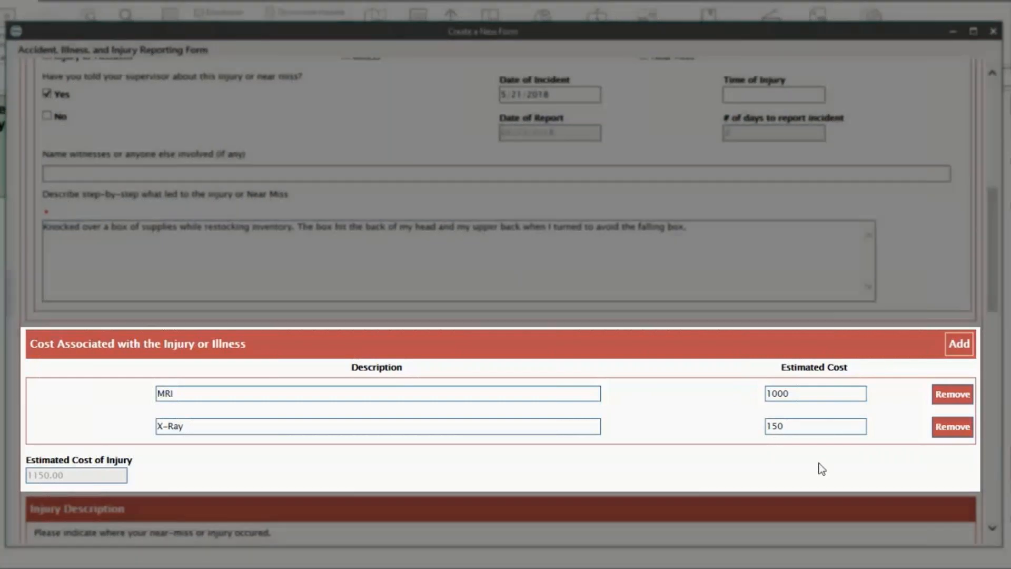
scroll(822, 468, down, 3)
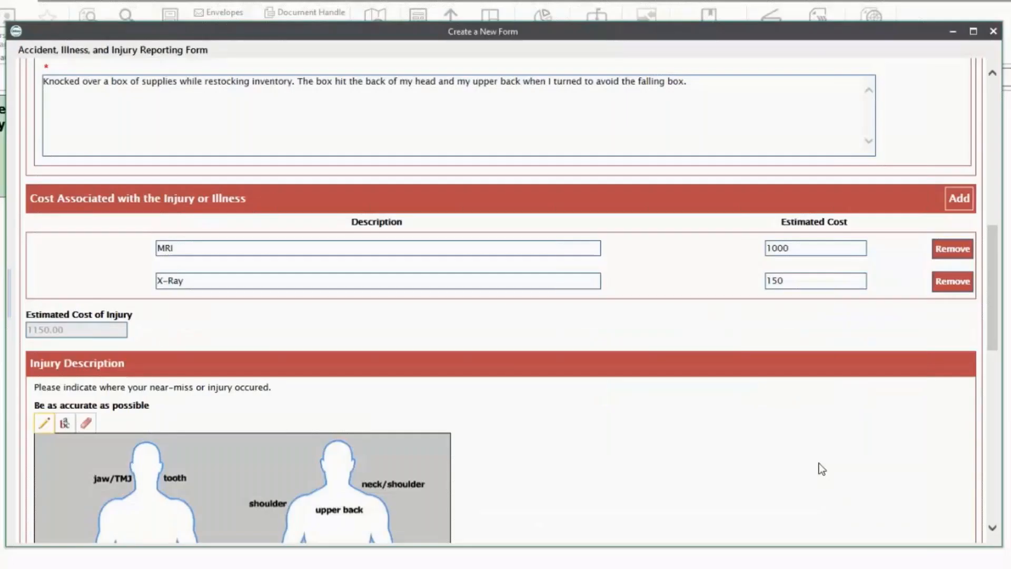
Step: With the thickest red pen, mark the head and circle the upper back on the body diagram
scroll(821, 469, down, 3)
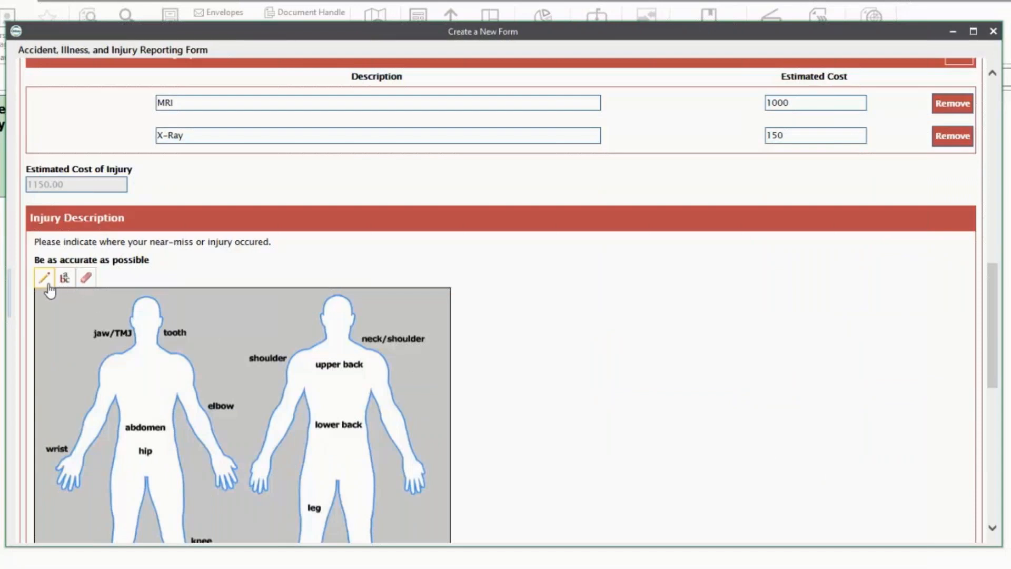
scroll(49, 290, down, 2)
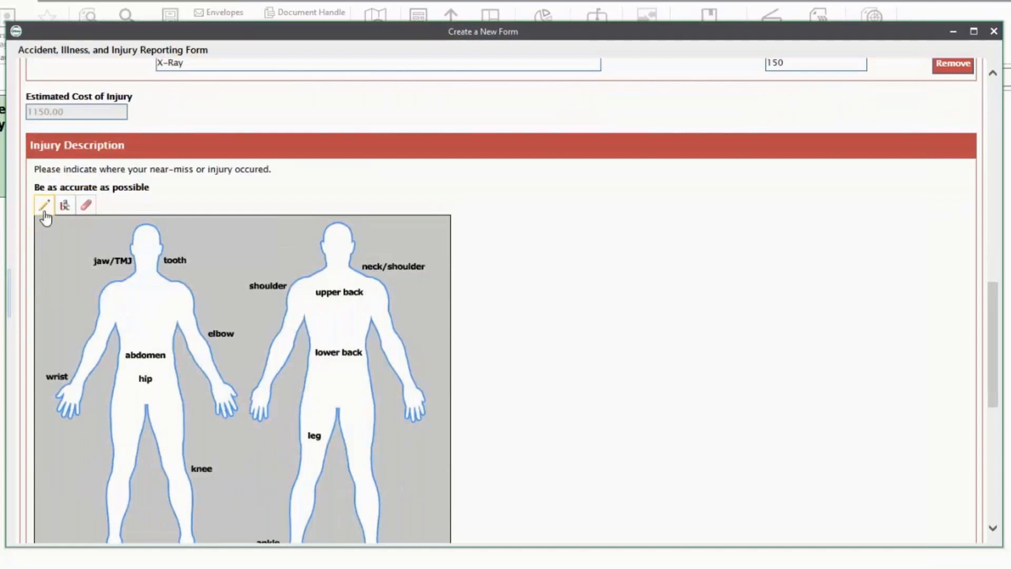
scroll(49, 323, down, 2)
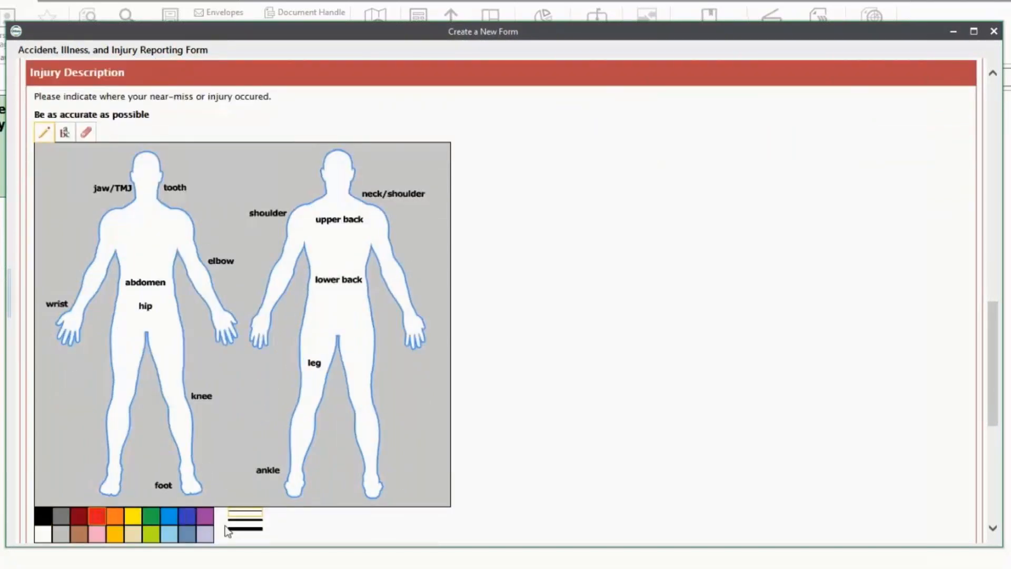
click(243, 530)
drag(340, 165, 343, 173)
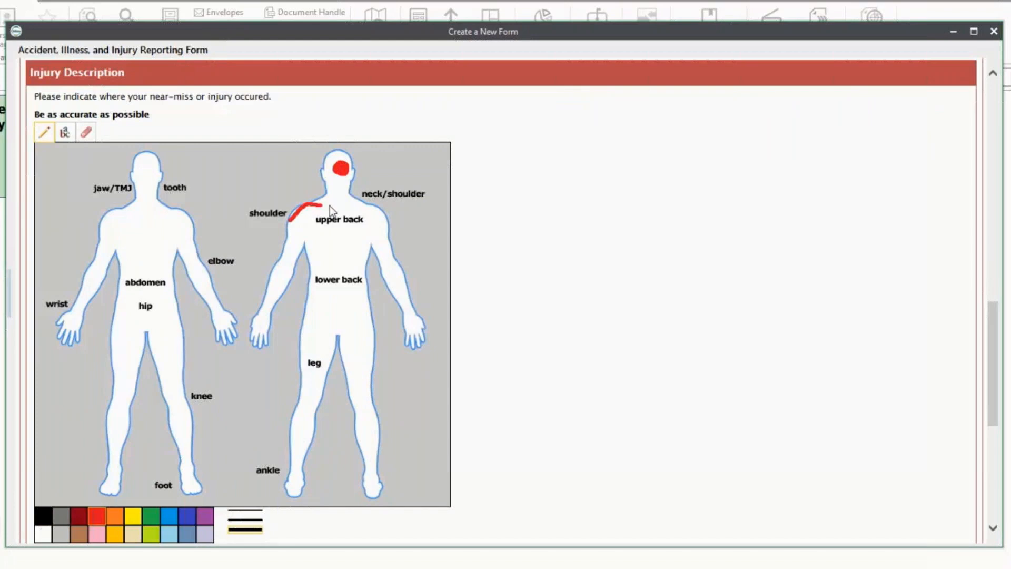
mouse_move(343, 214)
mouse_down()
mouse_move(293, 225)
mouse_move(297, 214)
mouse_move(343, 213)
mouse_up()
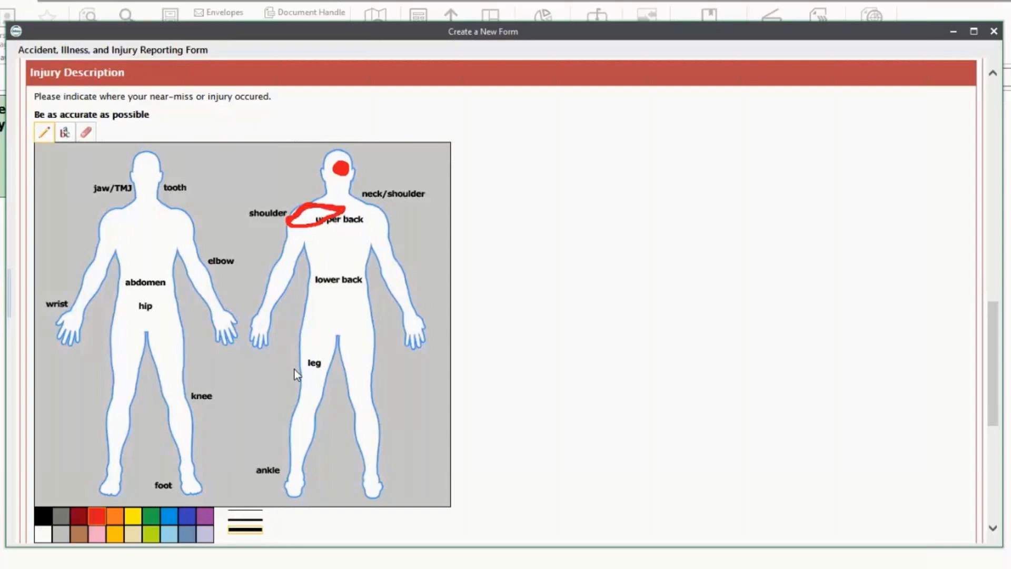
scroll(295, 368, down, 5)
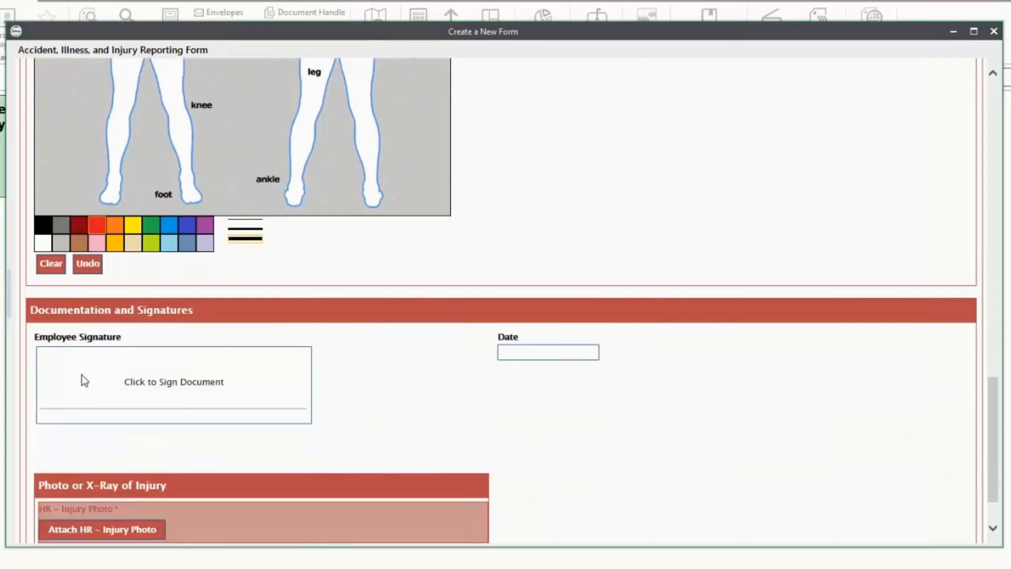
Step: Hand-write the employee's signature on the signature pad and apply it, dated 05/23/2018
click(79, 395)
mouse_move(300, 259)
mouse_down()
mouse_move(318, 330)
mouse_move(378, 322)
mouse_up()
click(330, 280)
mouse_move(407, 257)
mouse_down()
mouse_move(422, 323)
mouse_move(435, 327)
mouse_up()
mouse_move(426, 279)
mouse_down()
mouse_move(473, 319)
mouse_move(458, 345)
mouse_up()
drag(543, 252, 526, 332)
drag(566, 330, 622, 337)
drag(632, 327, 642, 350)
drag(644, 270, 642, 350)
mouse_move(626, 306)
mouse_down()
mouse_move(679, 296)
mouse_move(671, 344)
mouse_up()
drag(684, 305, 735, 332)
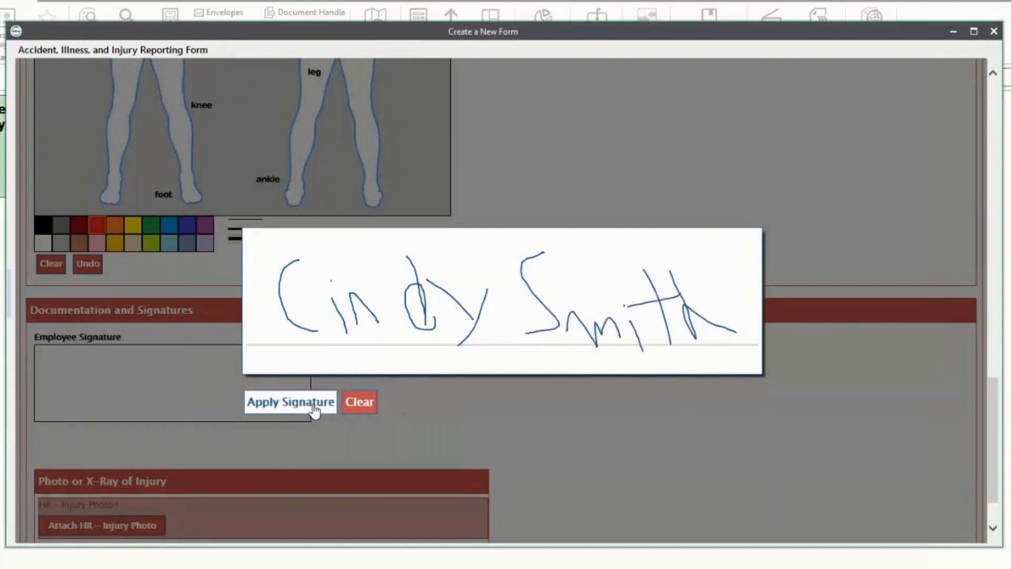
click(291, 403)
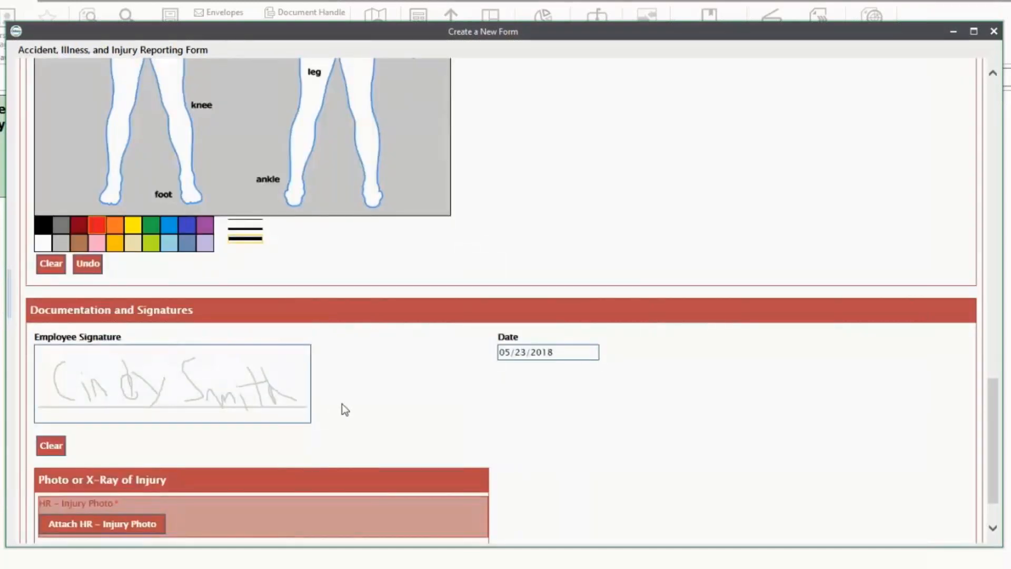
scroll(345, 409, down, 2)
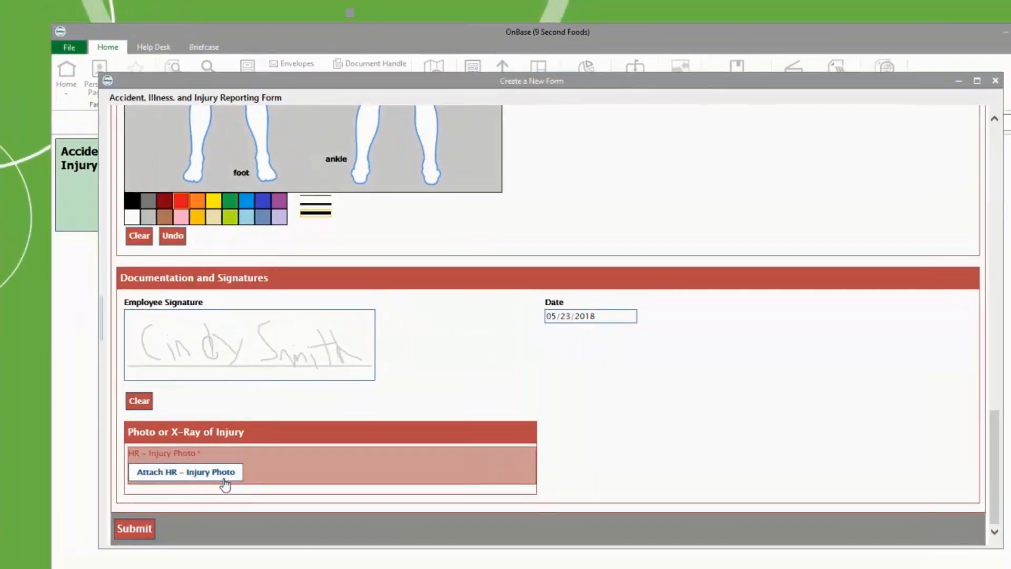
Step: Attach Back X-Ray.jpg as the HR injury photo, submit the form, and answer the new-form prompt
click(224, 478)
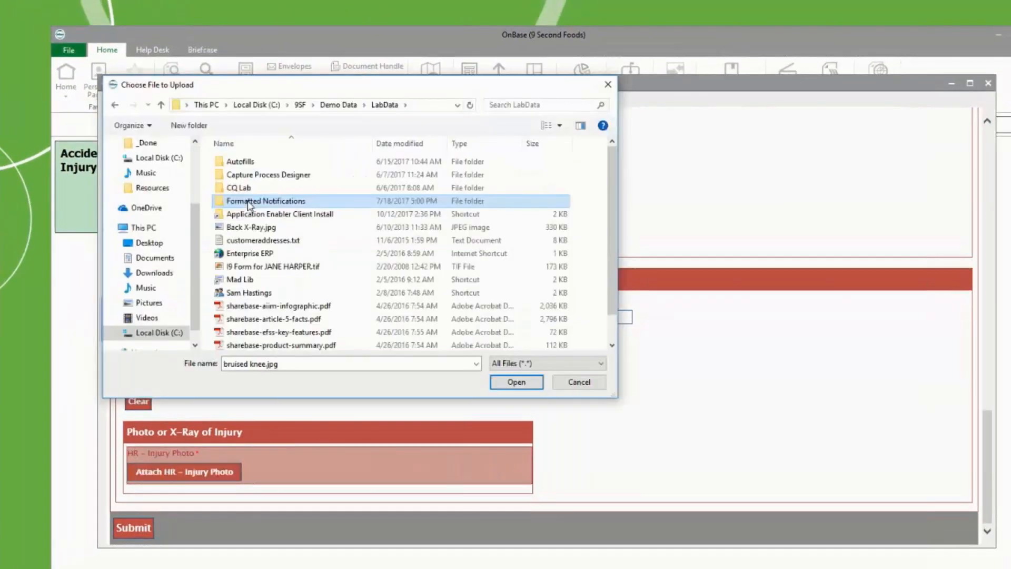
click(246, 232)
click(504, 384)
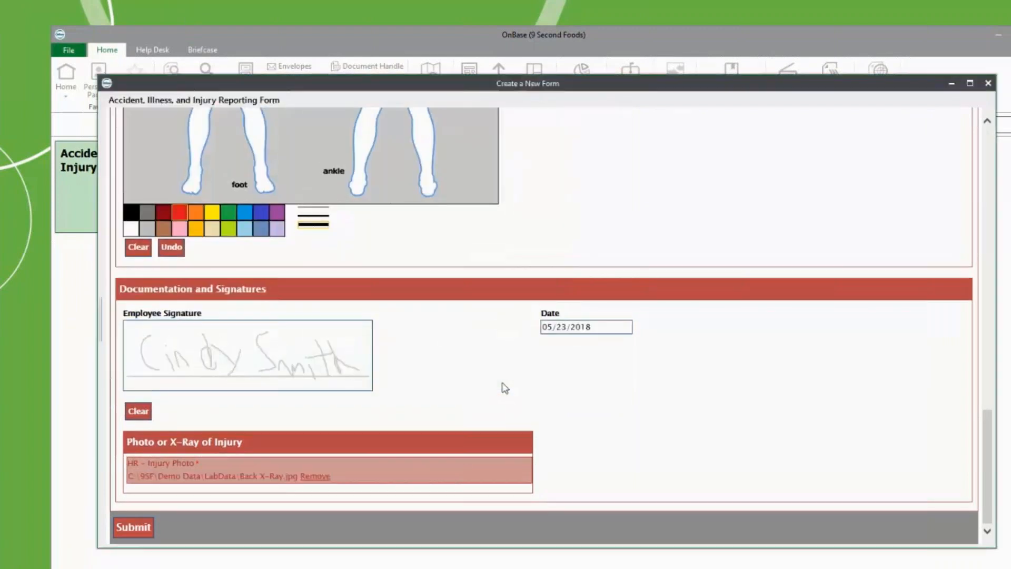
click(138, 529)
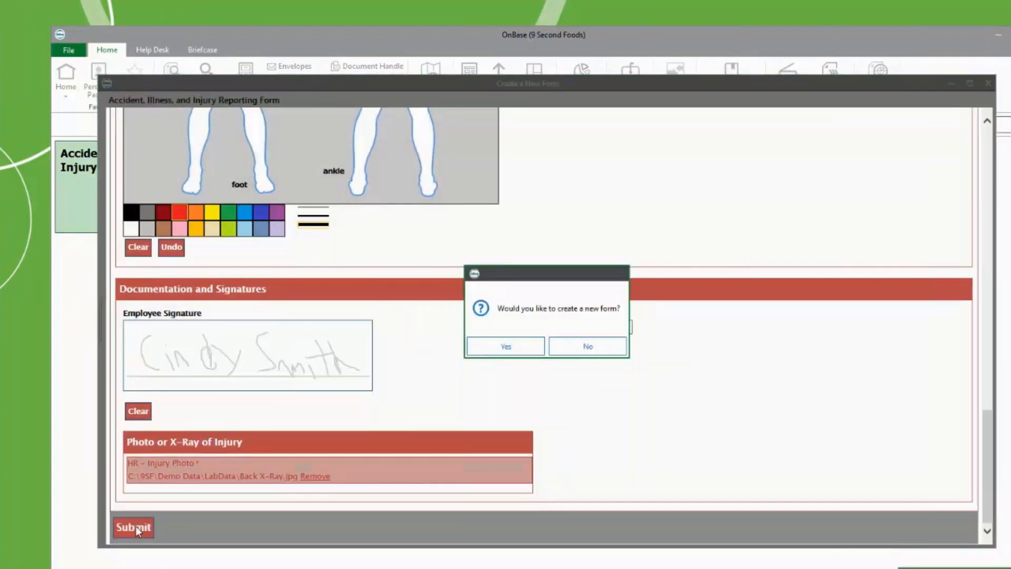
click(574, 347)
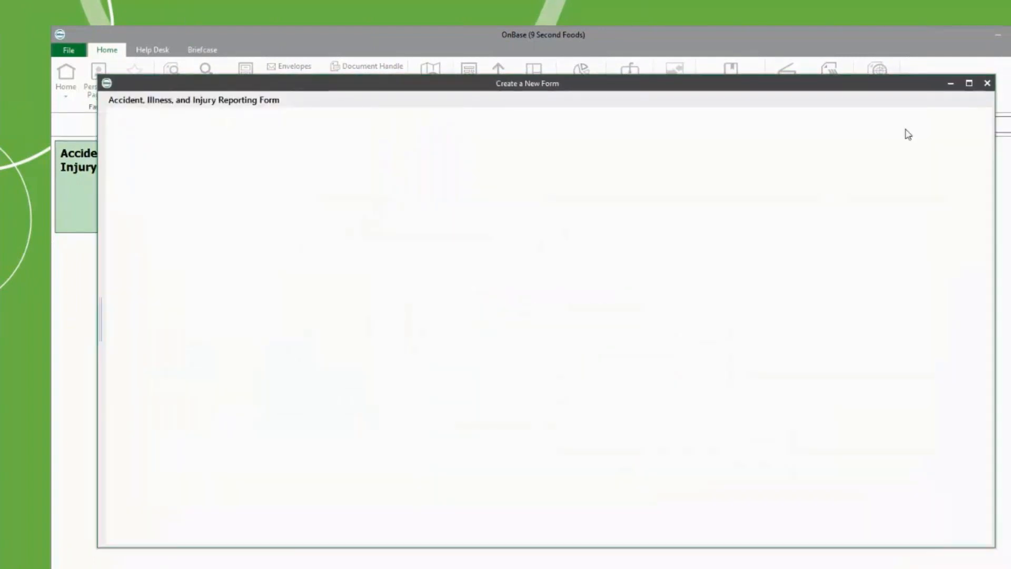
Step: Exit OnBase and log back in with the supervisor account credentials
click(965, 83)
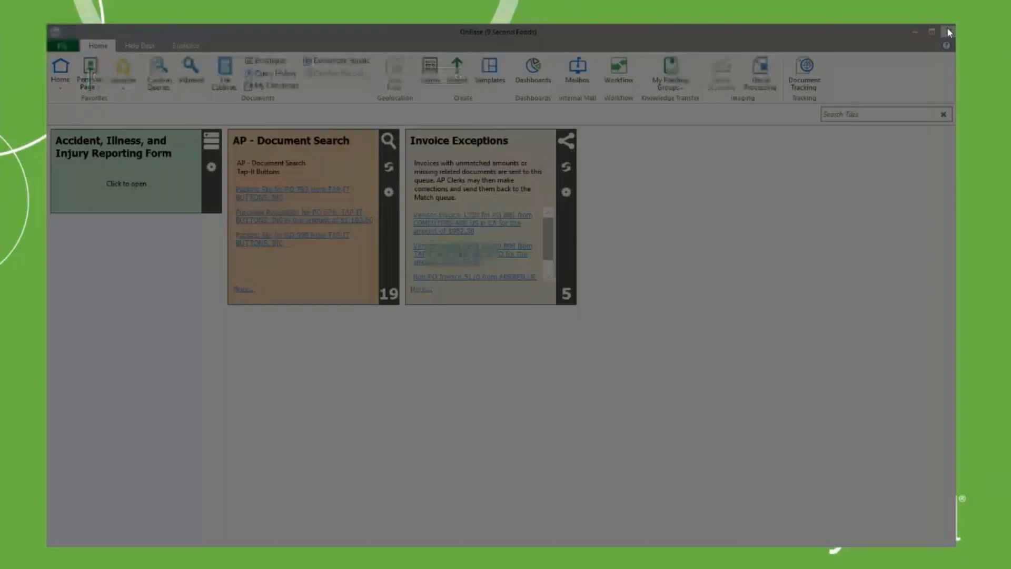
click(464, 318)
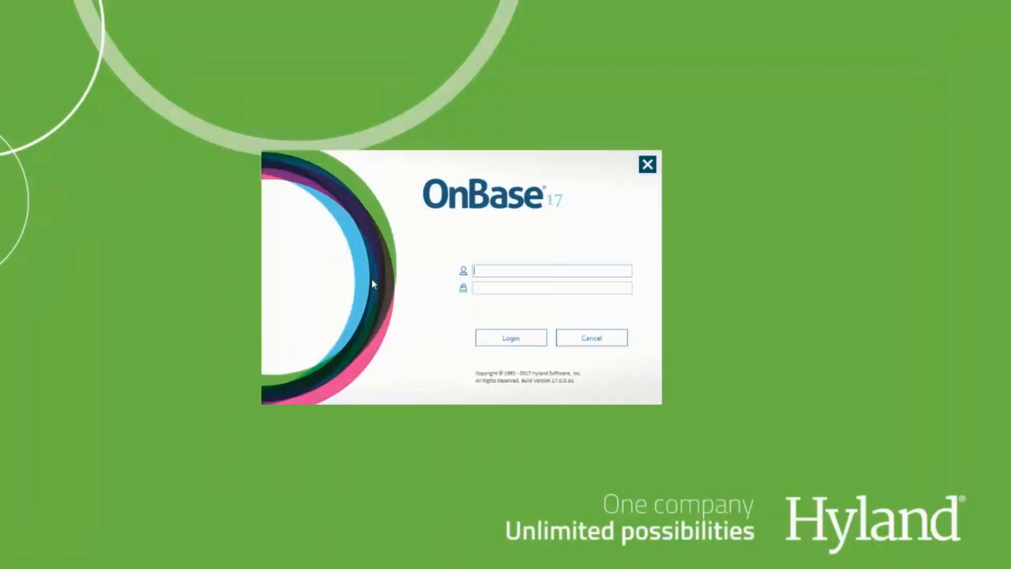
text(SUPERVISOR)
key(Tab)
text(password)
key(Return)
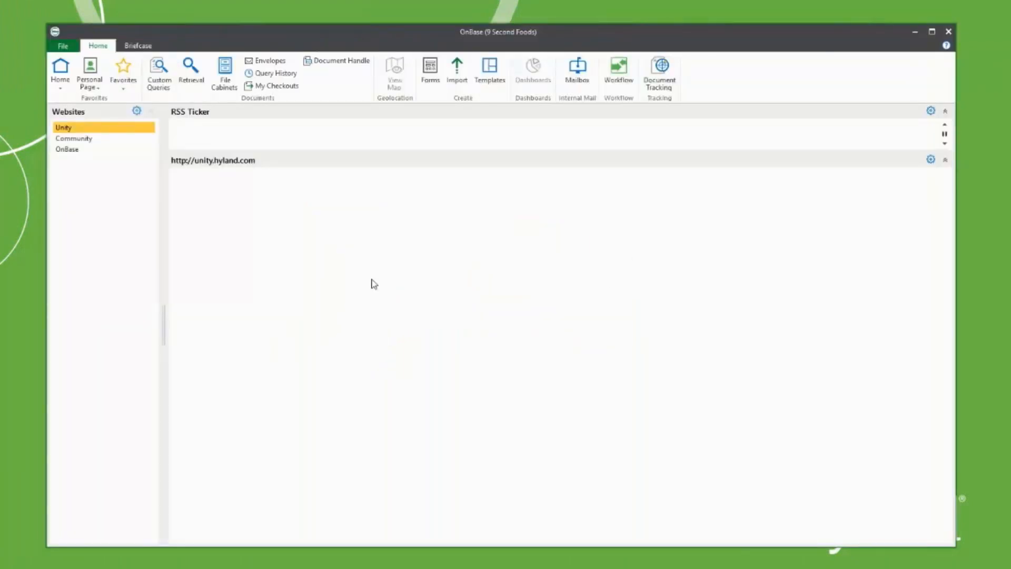
Step: Start a Document Retrieval limited to the Human Resources group's HR - Injury Form type
click(171, 65)
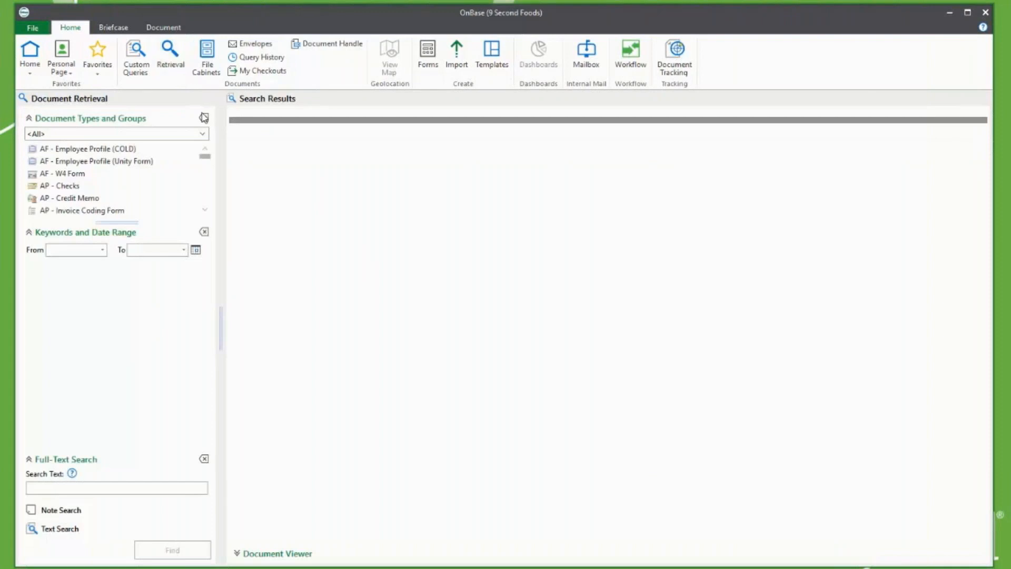
click(200, 136)
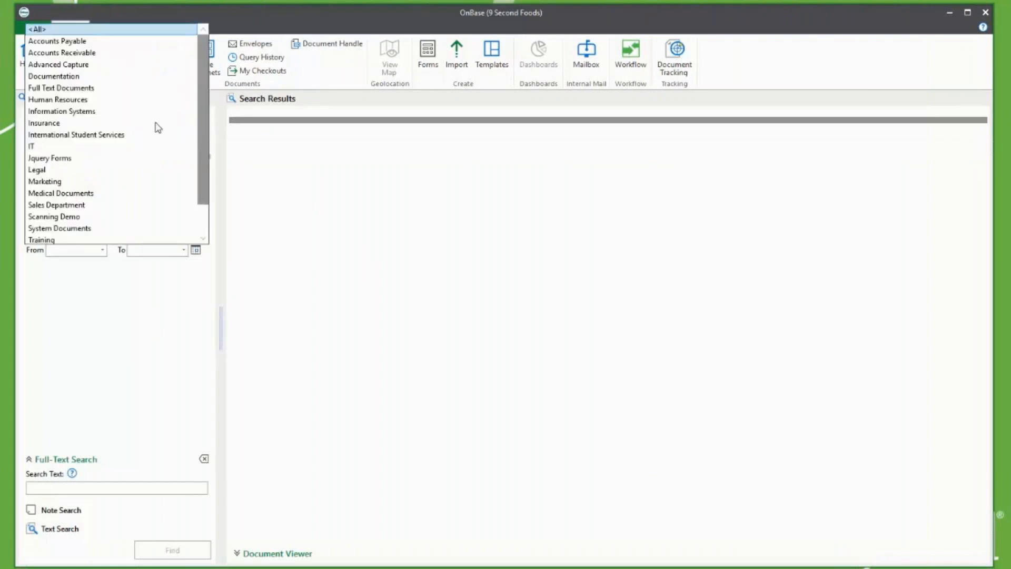
click(110, 100)
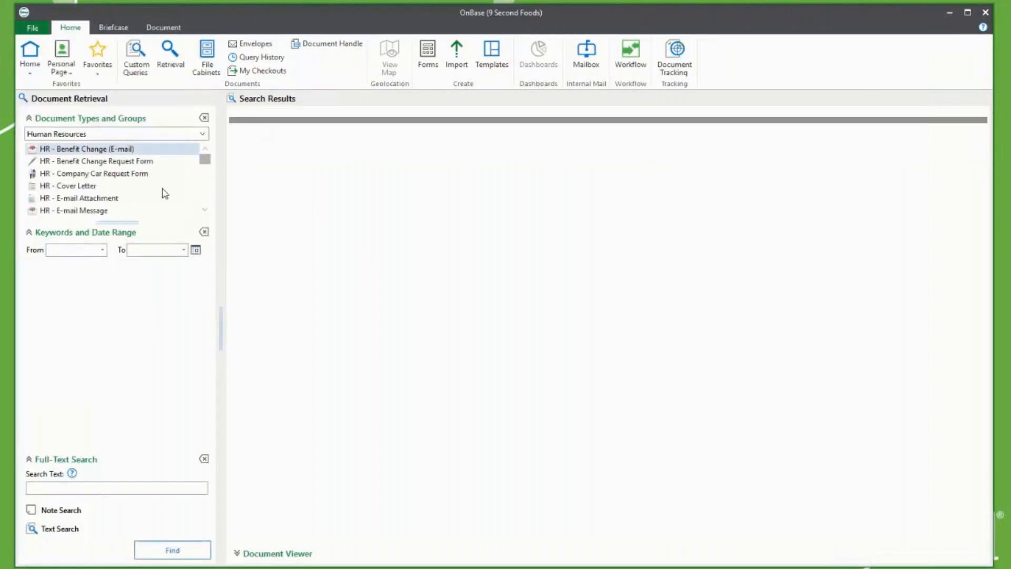
drag(204, 210, 204, 210)
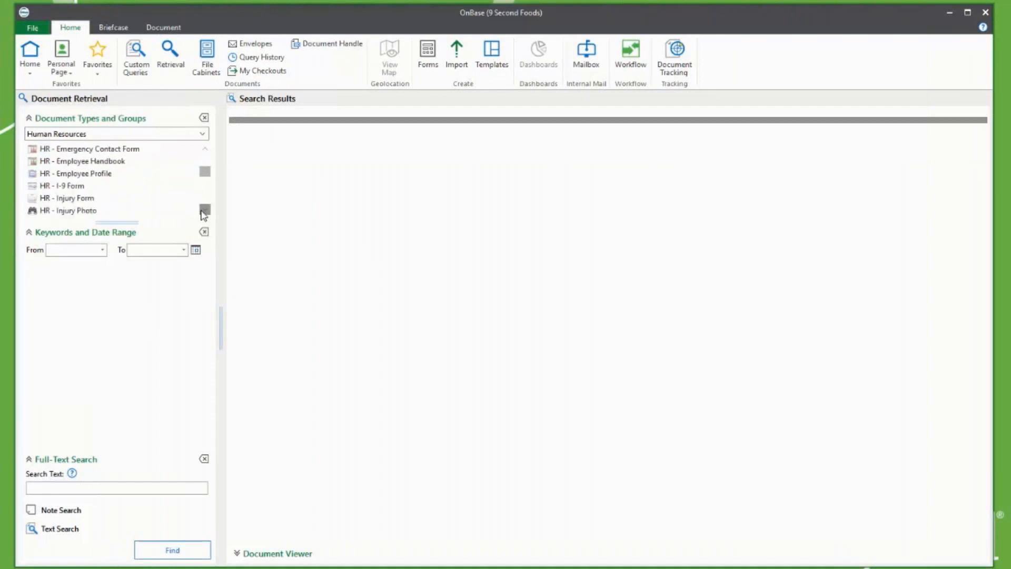
click(94, 201)
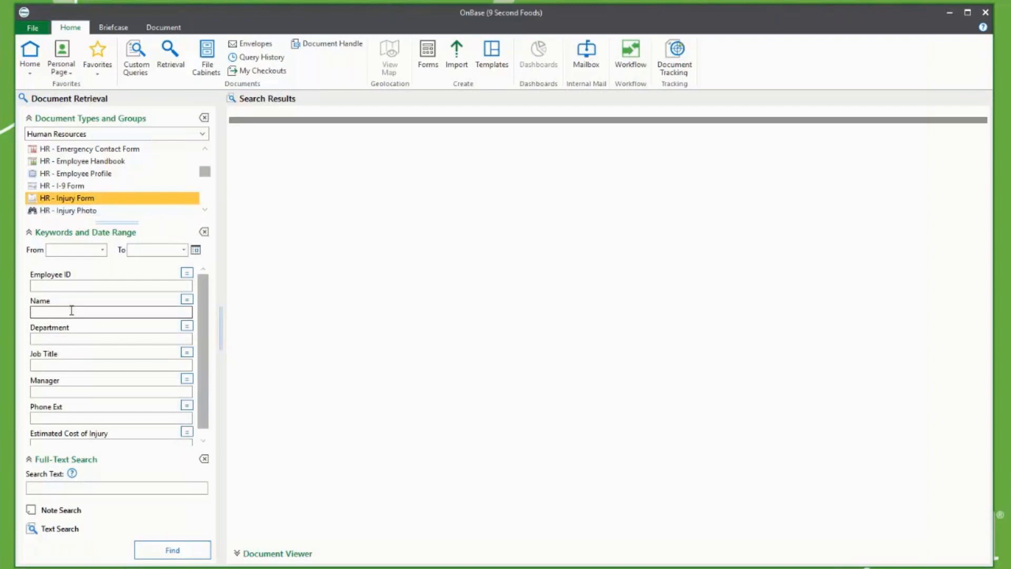
Step: Search by the employee's name in the Name keyword and select the one returned form
click(153, 550)
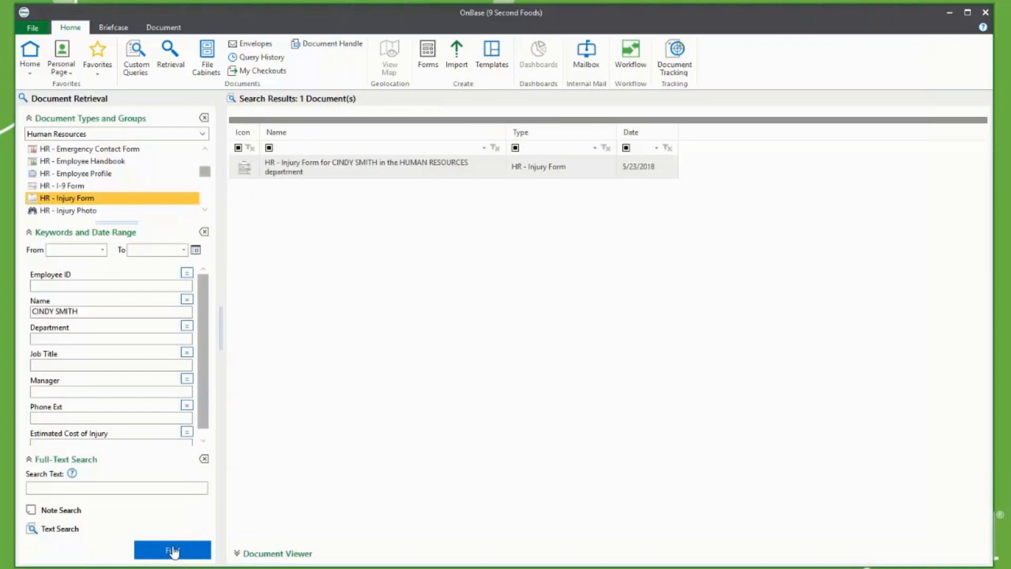
click(484, 174)
Step: Open the returned 5/23/2018 injury form and read through its entered details, then return to the top
double_click(484, 173)
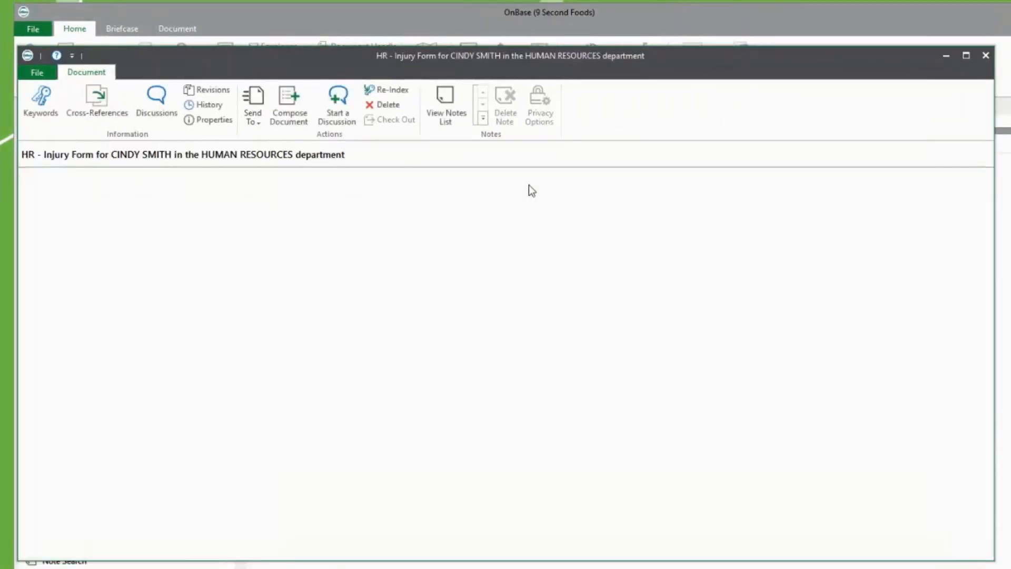
scroll(529, 184, down, 2)
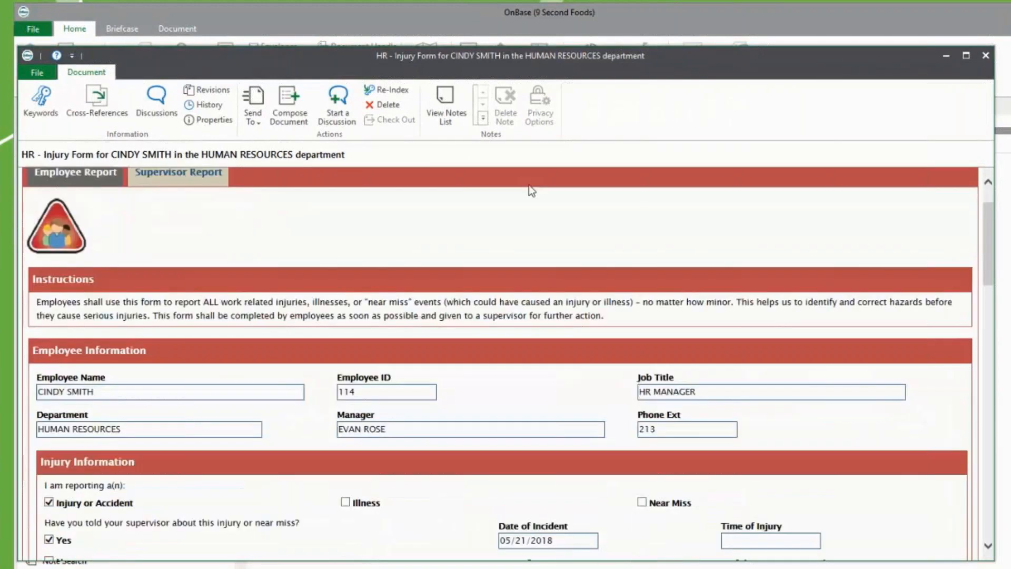
scroll(500, 211, down, 6)
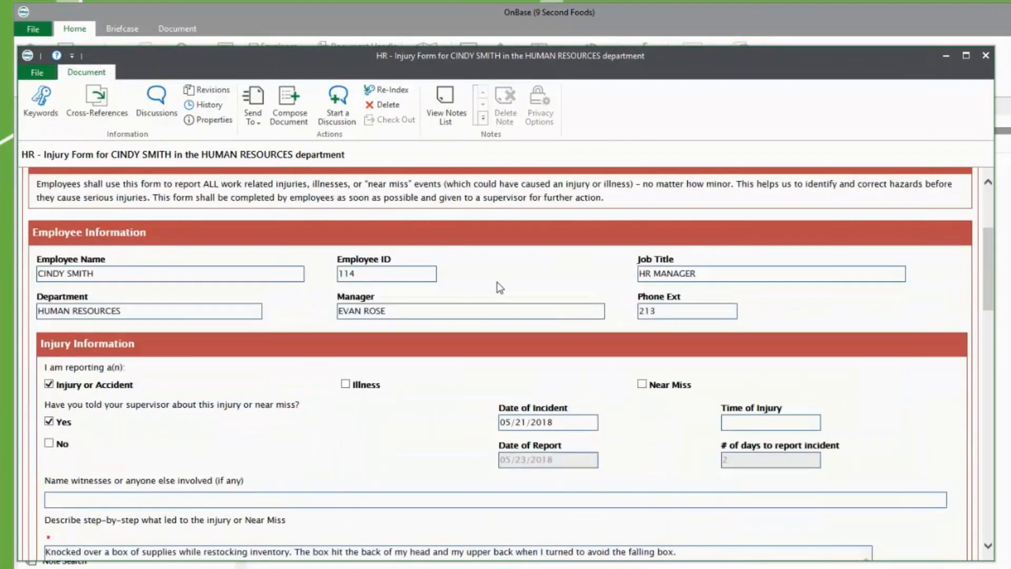
scroll(476, 359, down, 5)
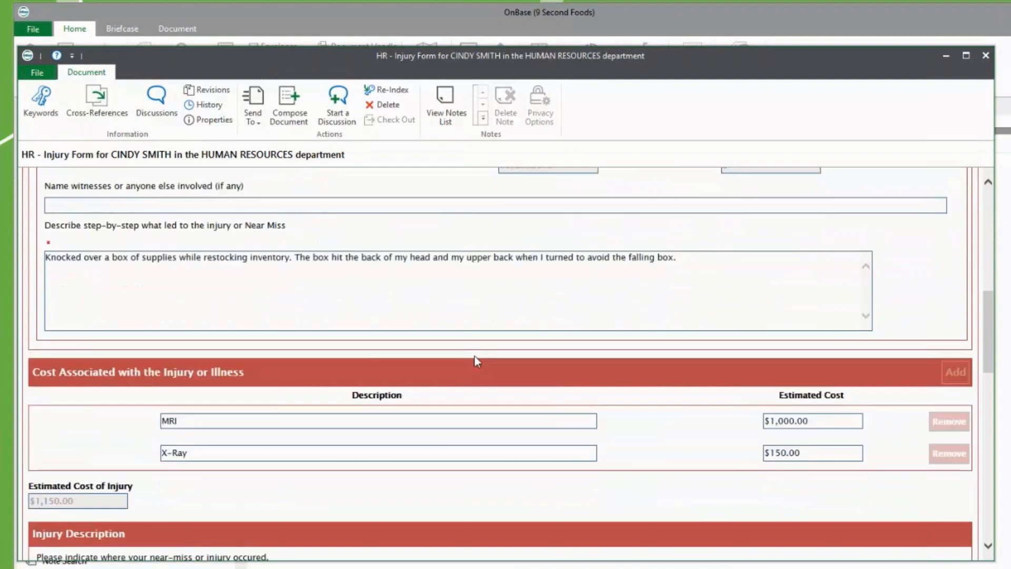
scroll(626, 448, down, 2)
scroll(628, 448, down, 2)
scroll(628, 448, down, 4)
scroll(628, 447, down, 14)
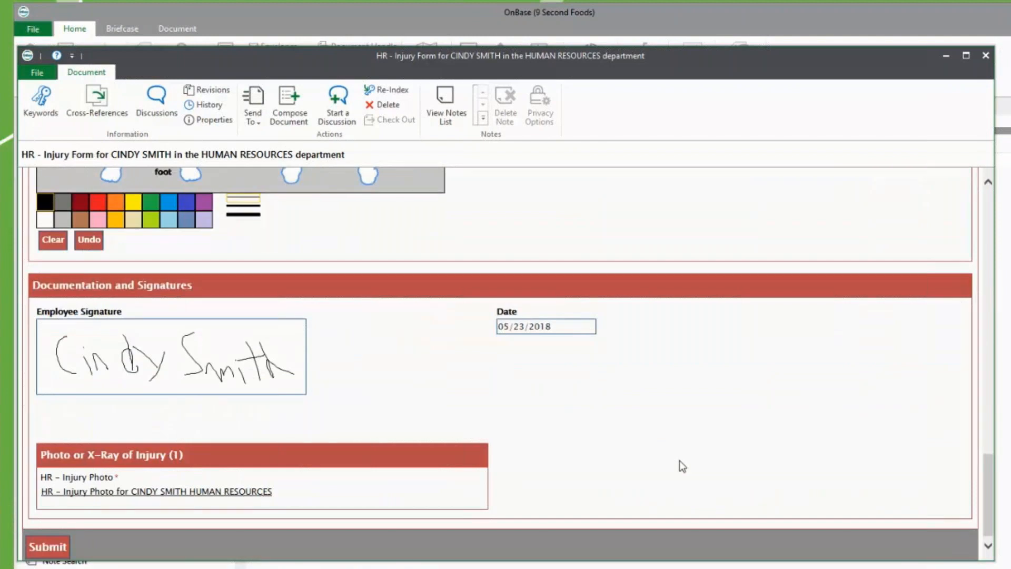
scroll(679, 460, up, 8)
scroll(679, 460, up, 10)
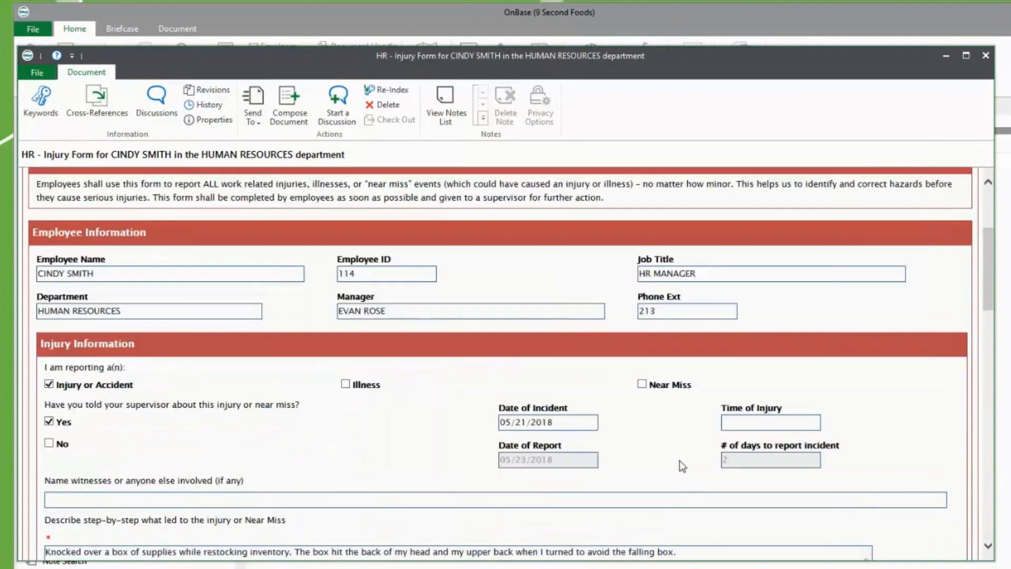
scroll(679, 461, up, 5)
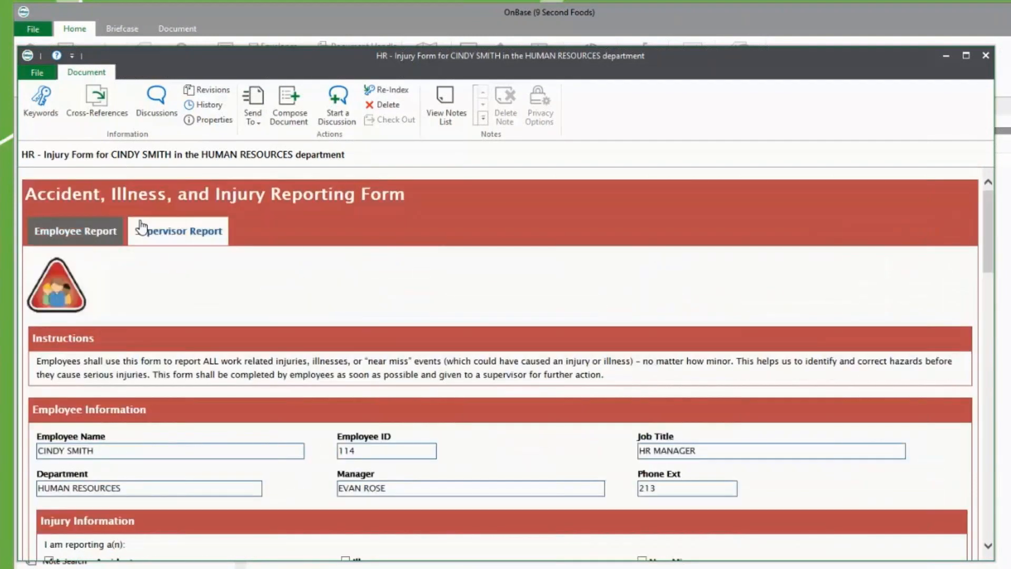
Step: On the Supervisor Report, describe the unstable-shelf incident, enter the witness, and recommend increased shelf-stability maintenance
click(141, 227)
click(334, 338)
text(The employee was performing standard inventory stocking tasks when an unstable shelf shifted, forcing a box off of a higher shelf.)
click(315, 441)
text(John Doe)
click(323, 483)
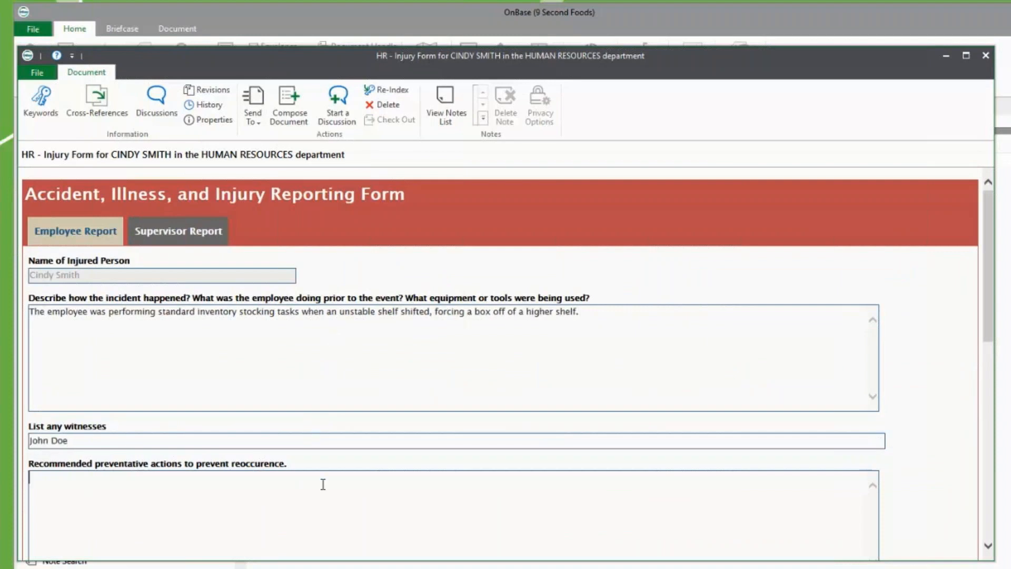
text(Increasing maintenance schedule and including more detailed look at stability in shelving units.)
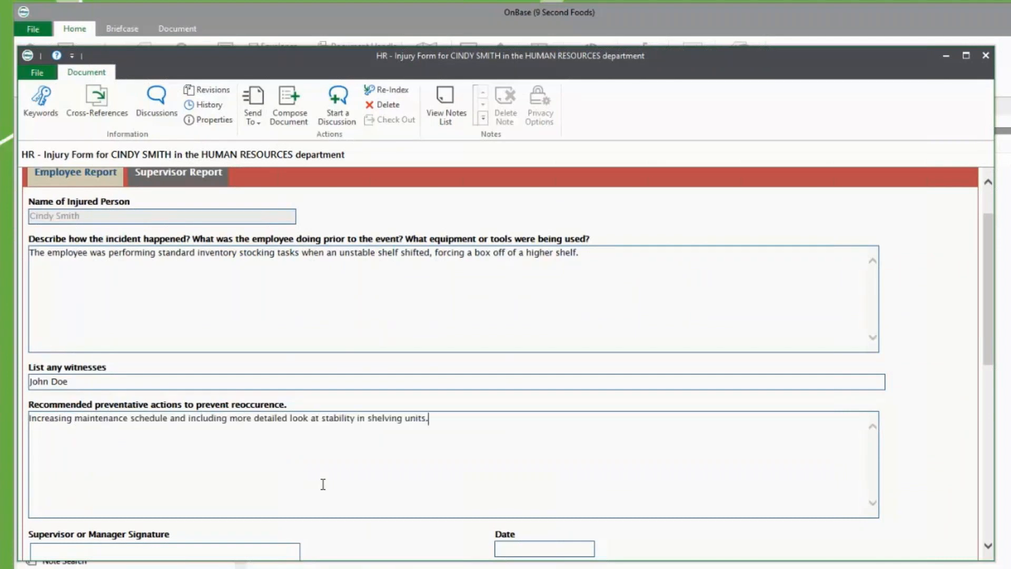
Step: Hand-sign and apply the supervisor signature, then resubmit the completed injury form
scroll(323, 484, down, 2)
click(252, 462)
drag(264, 314, 322, 320)
drag(301, 317, 278, 370)
drag(333, 358, 331, 357)
drag(345, 318, 353, 376)
mouse_move(349, 342)
mouse_down()
mouse_move(373, 375)
mouse_move(417, 375)
mouse_up()
drag(447, 312, 449, 370)
drag(445, 313, 443, 368)
drag(572, 362, 570, 361)
drag(586, 368, 613, 371)
click(327, 463)
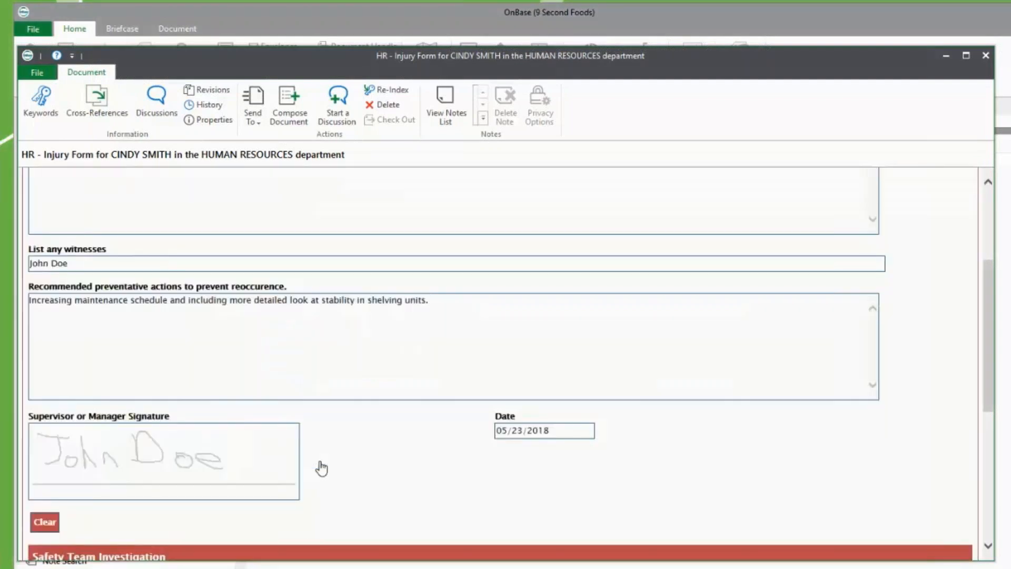
scroll(321, 467, down, 5)
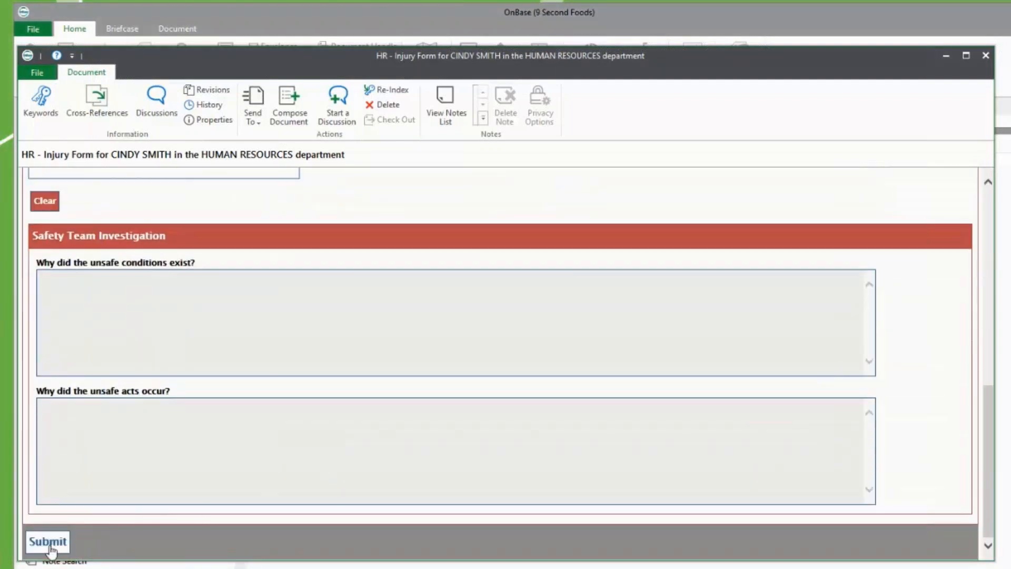
click(51, 546)
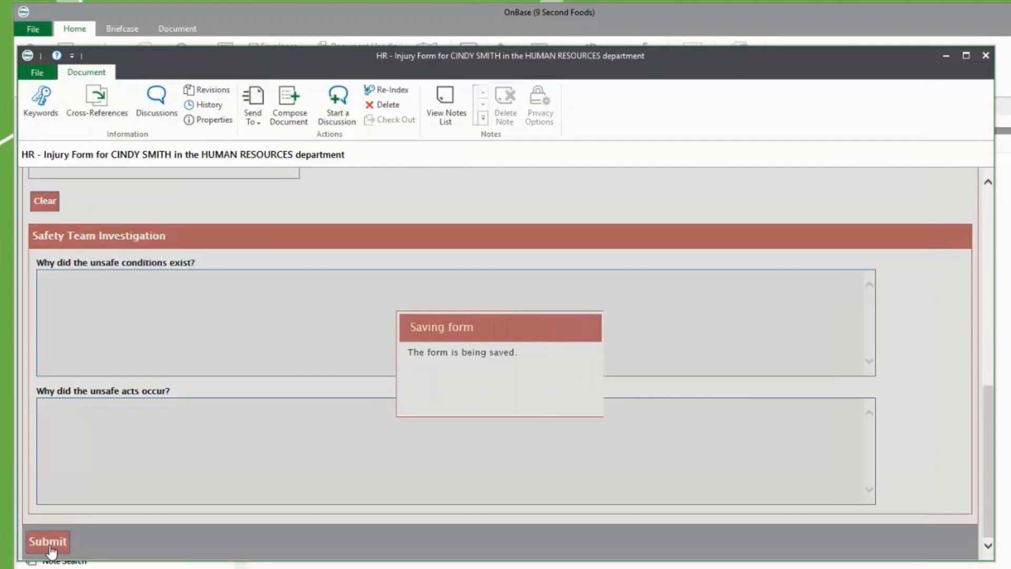